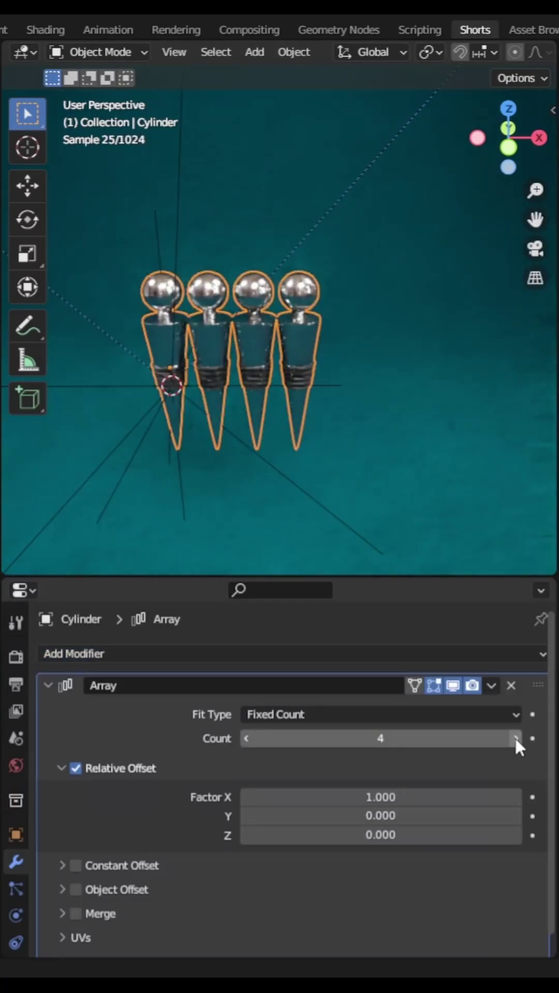
- Add a second Array modifier to the row of cylinders with a relative offset of X 0 and Y 1 and a count of 4
click(48, 686)
click(185, 654)
click(266, 252)
click(419, 823)
text(0)
key(Tab)
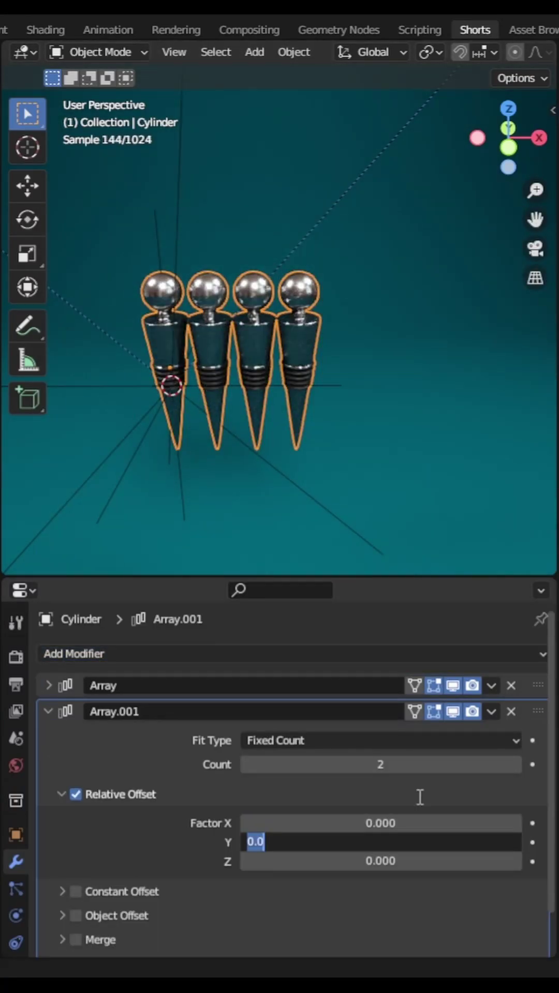
text(1)
key(Return)
click(516, 765)
click(516, 764)
- Add a third Array modifier that stacks the grid vertically with a Z relative offset of 1 and a count of 3
click(259, 654)
click(260, 252)
text(1)
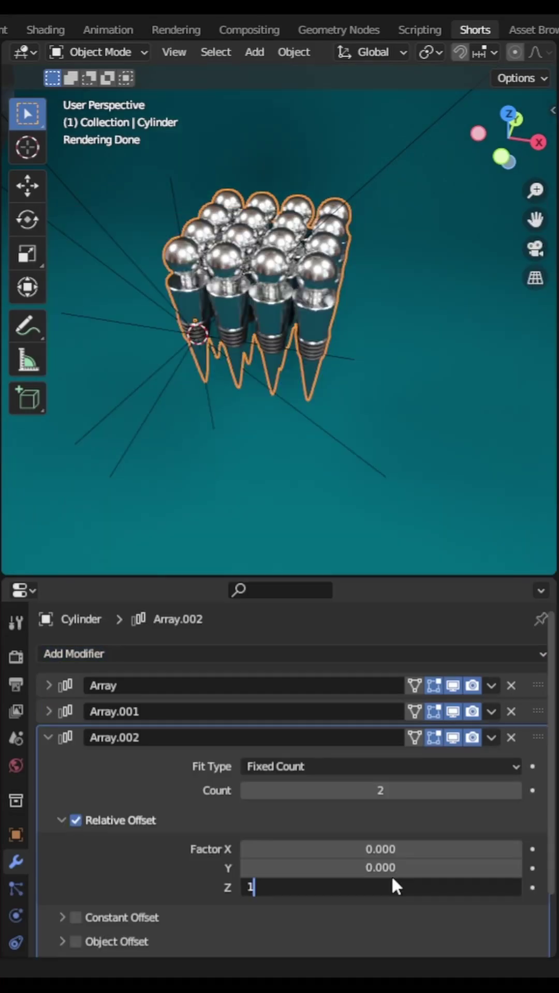
key(Return)
scroll(339, 222, down, 2)
shift+middle_drag(238, 269, 222, 362)
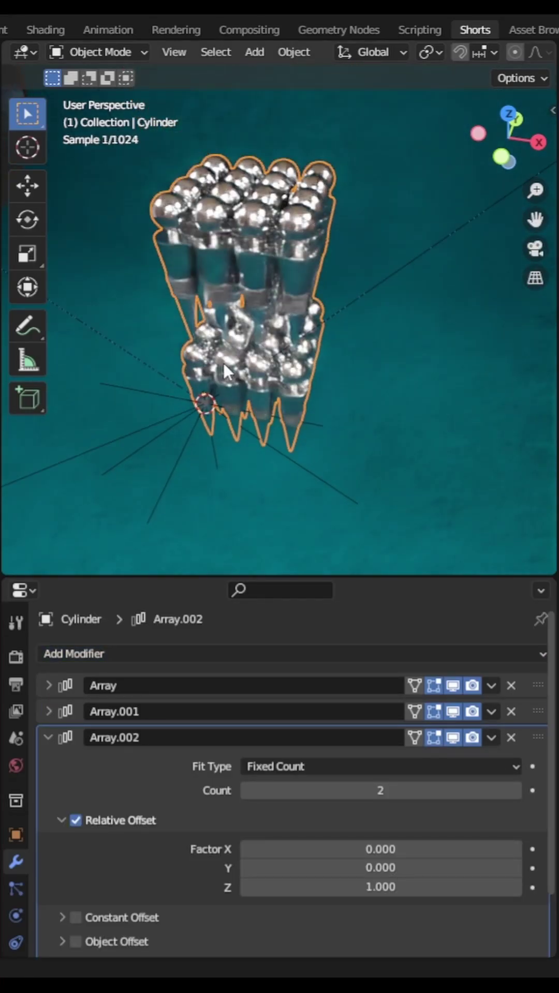
click(514, 788)
- Apply all three Array modifiers in order to turn the arrayed copies into real geometry
scroll(392, 529, up, 2)
click(494, 685)
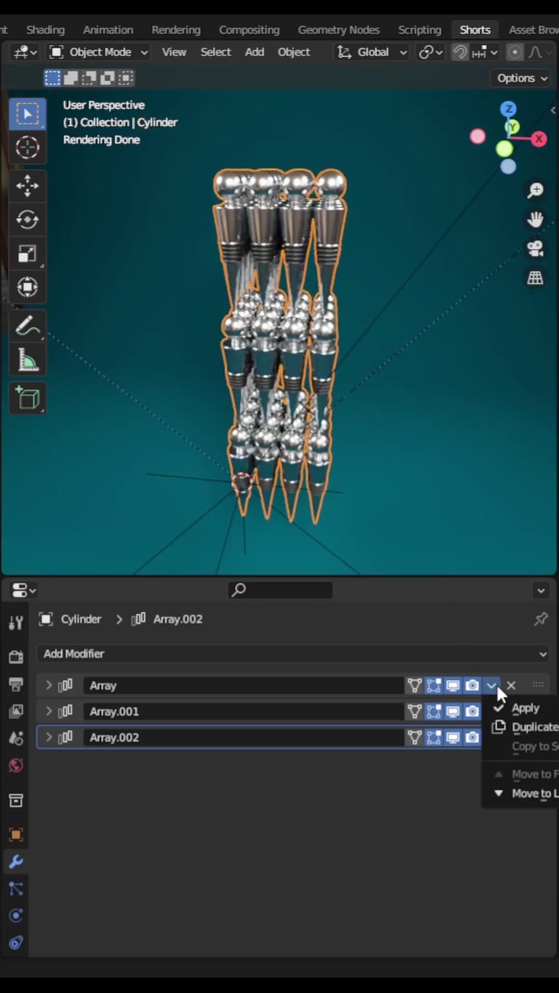
click(518, 708)
click(491, 683)
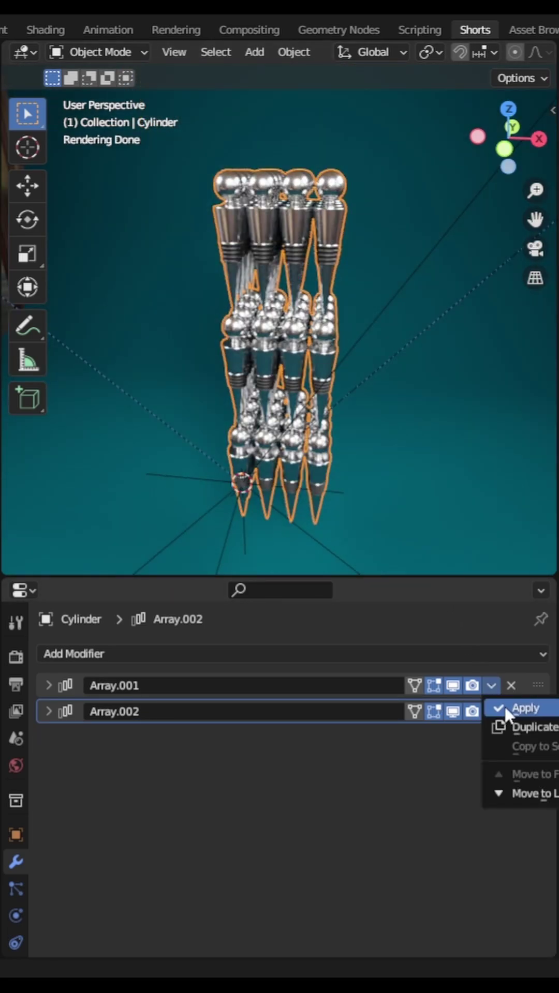
click(504, 707)
click(491, 686)
click(504, 703)
- Separate the cylinder mesh by loose parts in Edit Mode and return to Object Mode
key(ctrl+Tab)
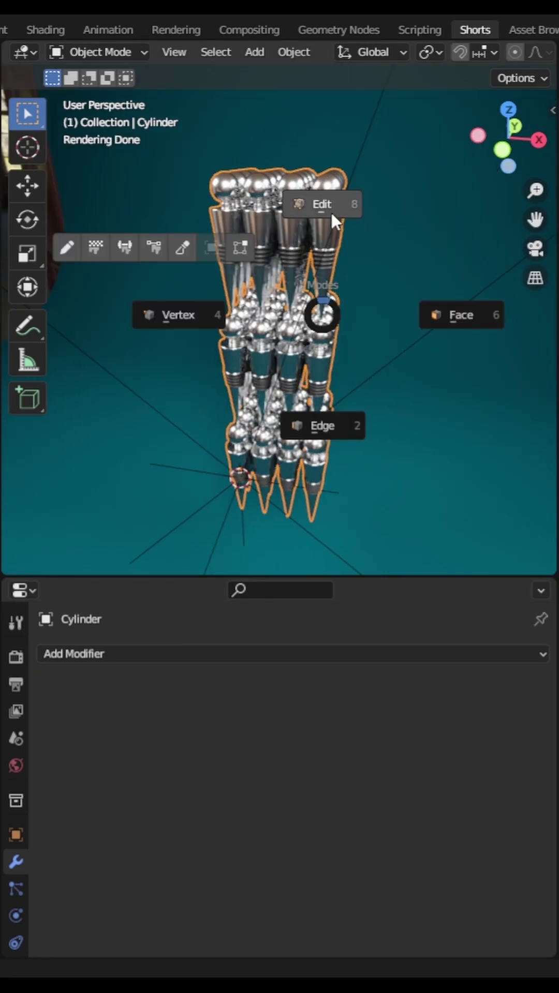
click(337, 217)
key(p)
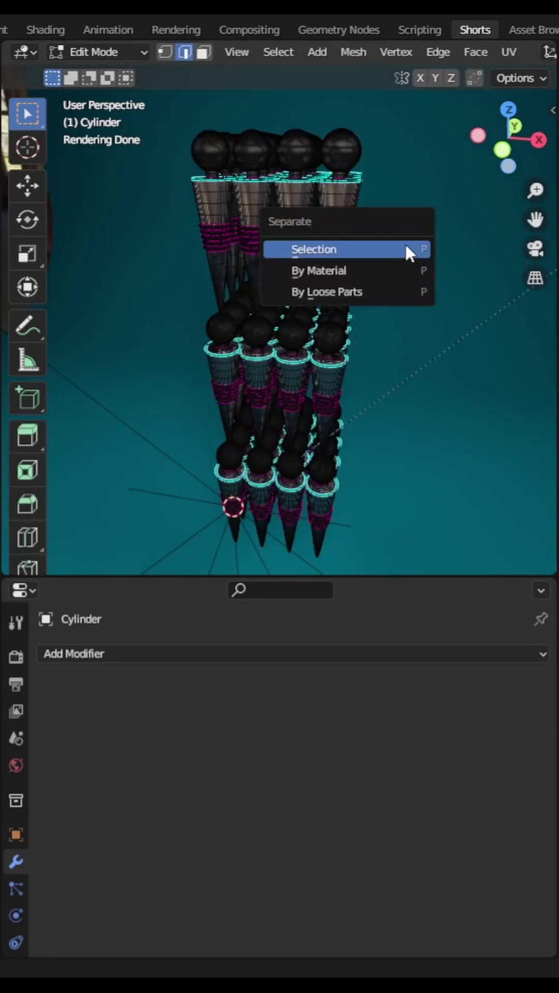
click(415, 291)
key(Tab)
- Set the origin of every separated part to its own geometry
click(294, 52)
mouse_move(310, 94)
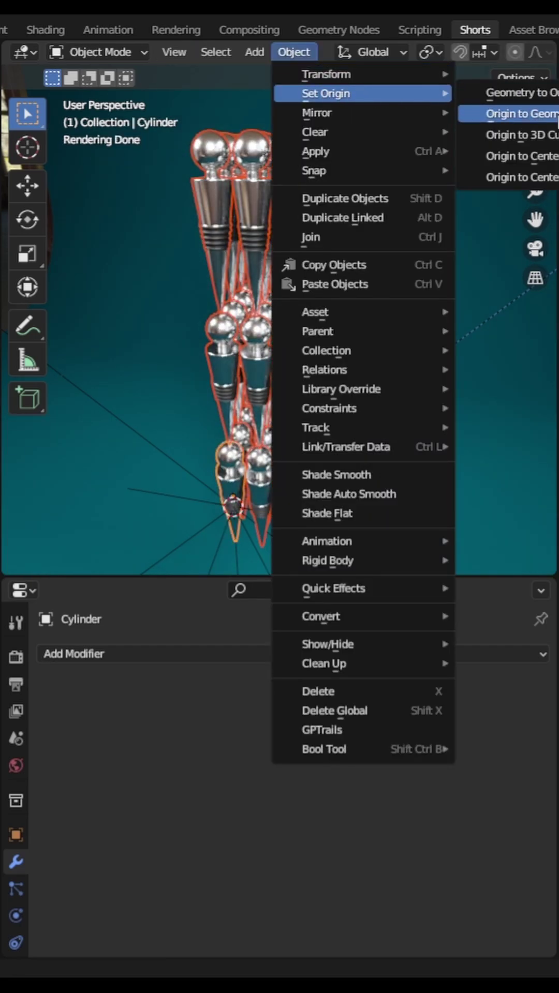
click(523, 114)
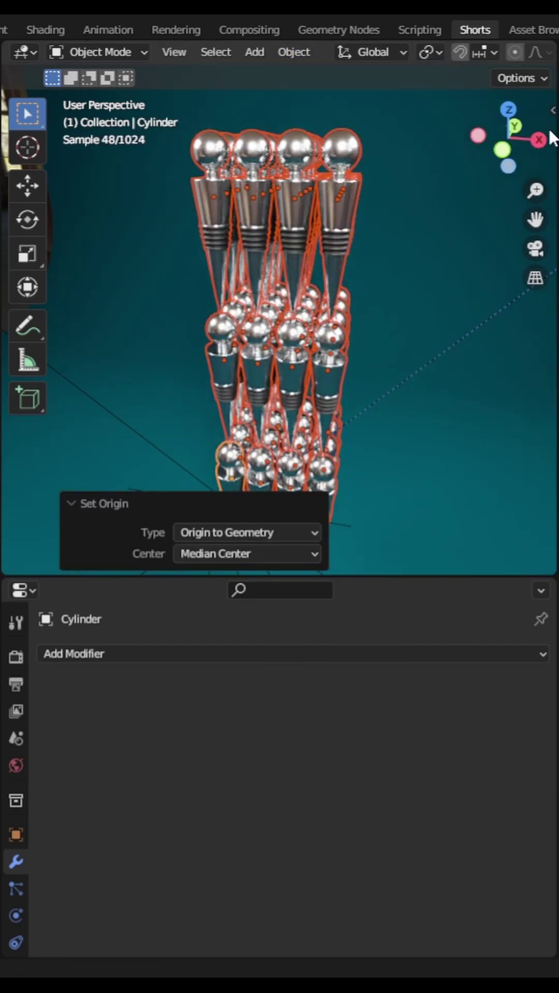
click(243, 553)
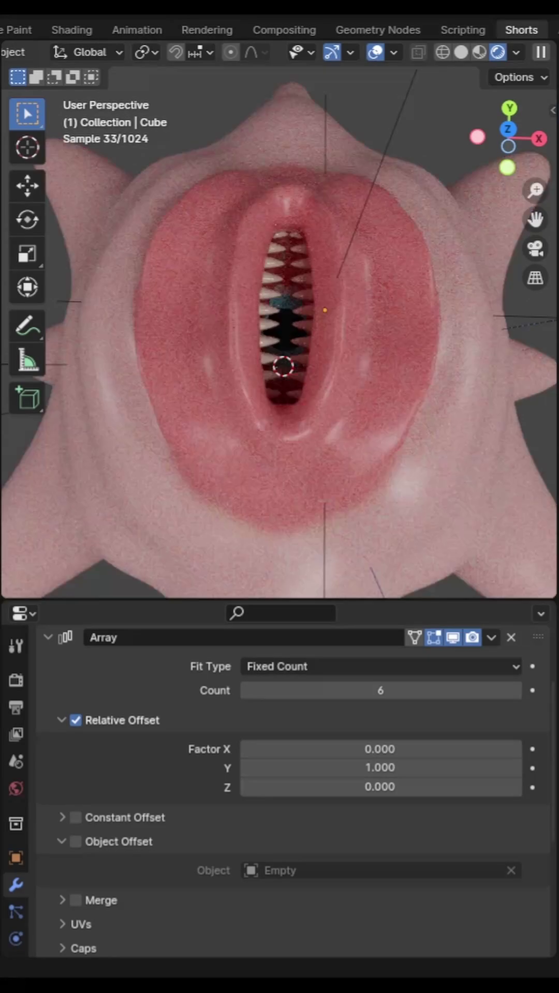
- Enable the teeth Array's Object Offset and curve the arrangement by rotating the empty about 8° around Z and scaling it
click(76, 841)
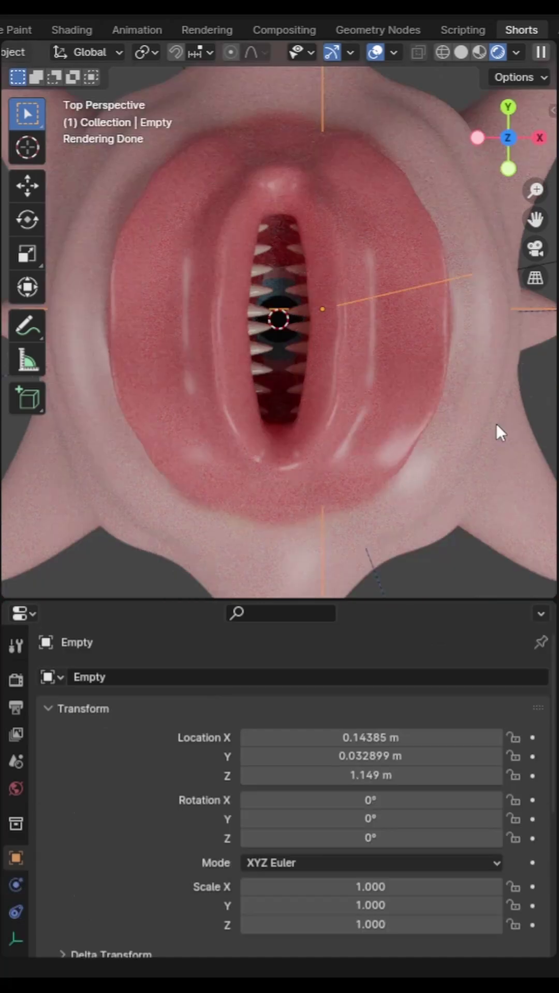
key(r)
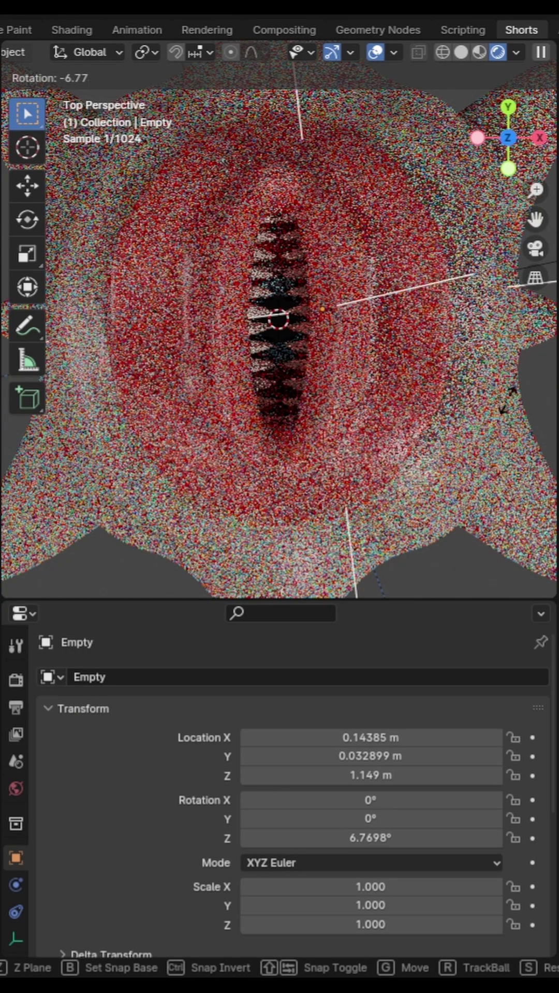
click(506, 403)
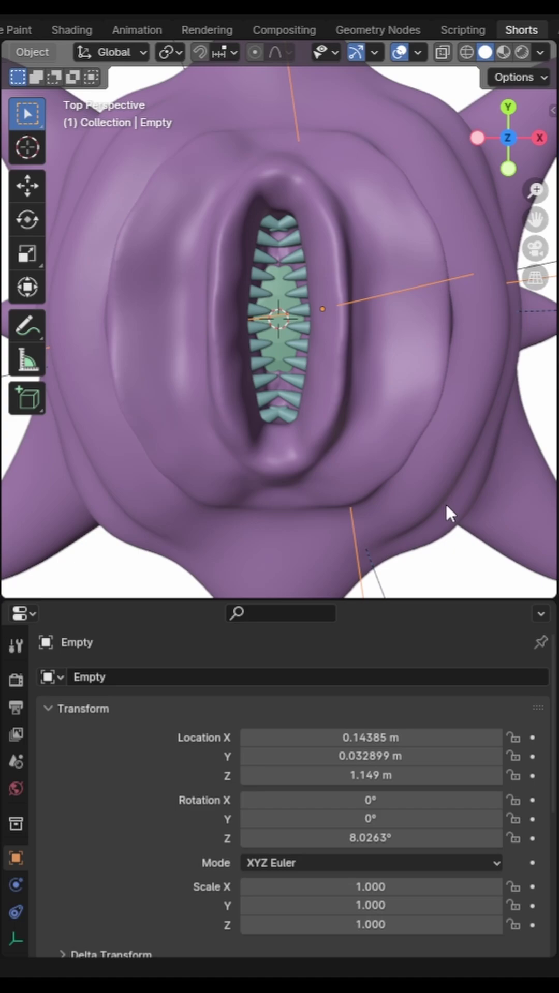
key(s)
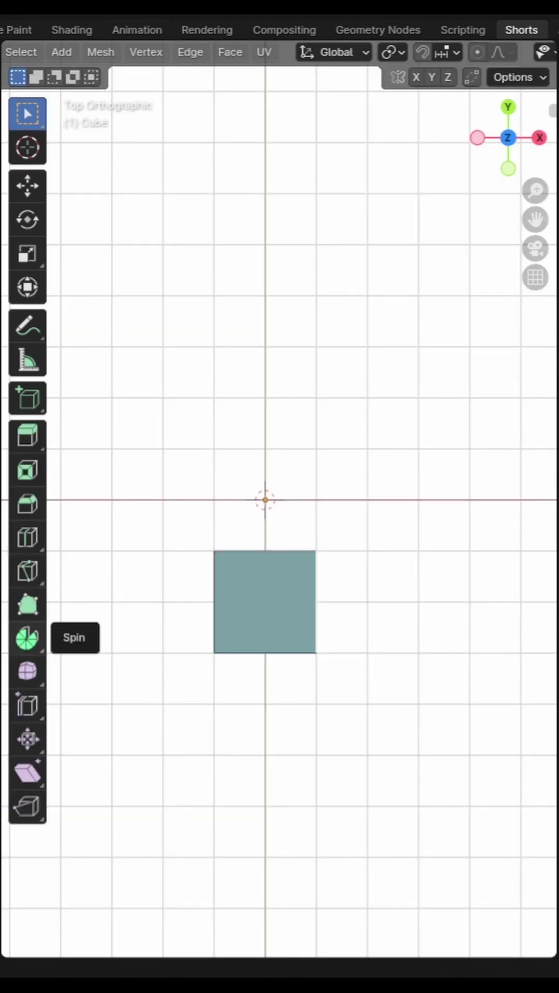
- Spin the selected cube geometry around the Z axis at the 3D cursor with the Spin tool set to 12 steps
click(26, 639)
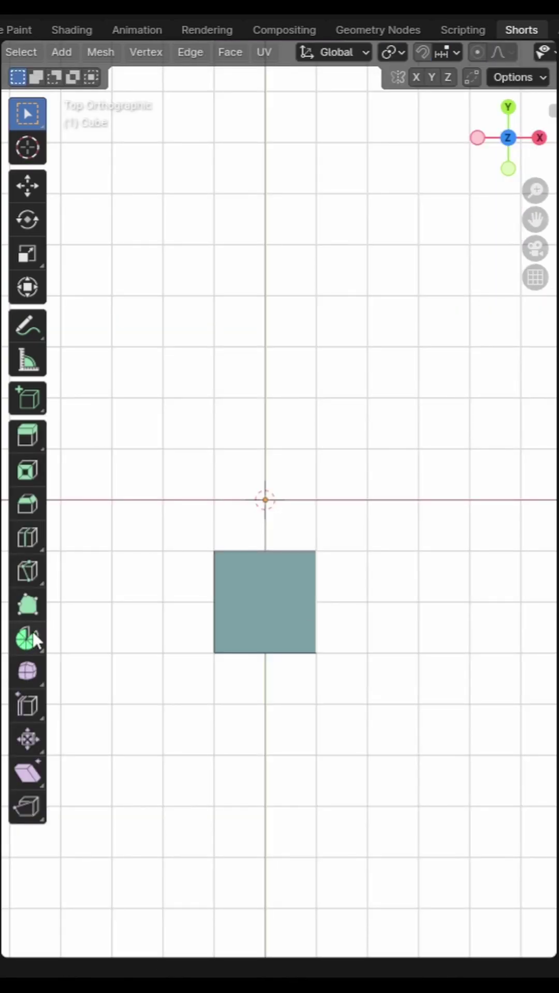
click(35, 645)
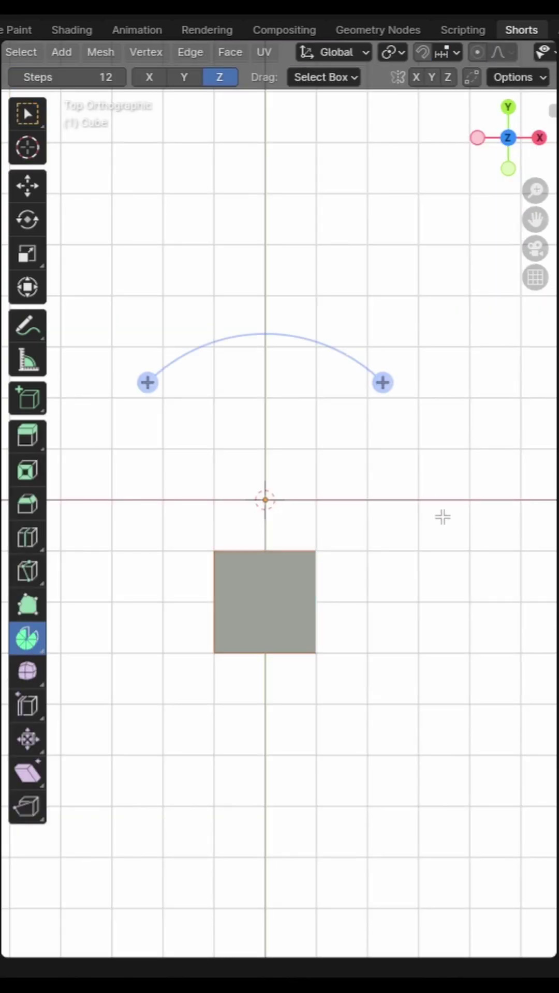
drag(380, 384, 319, 719)
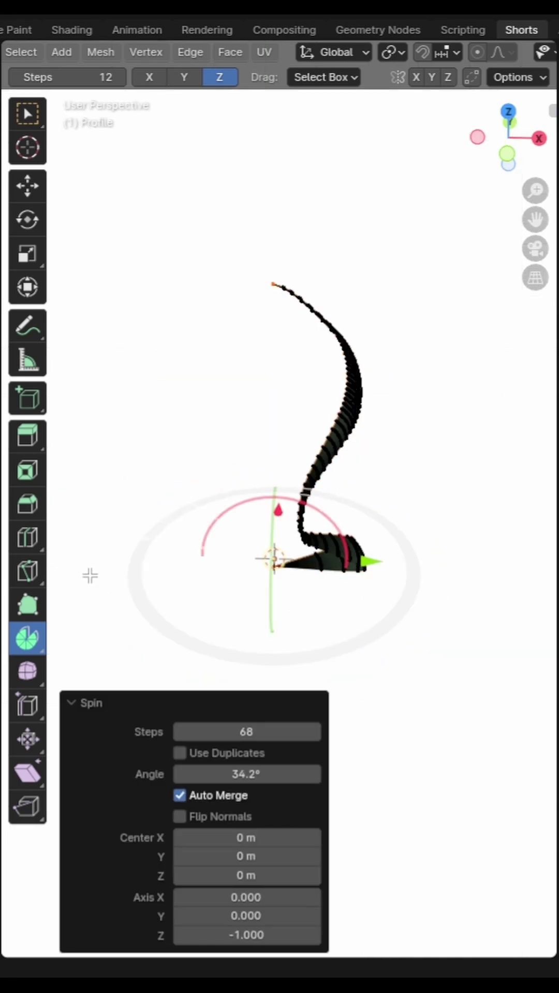
- Set the rounded shape's spin angle to 270° and enable Use Duplicates
drag(89, 577, 143, 439)
click(249, 776)
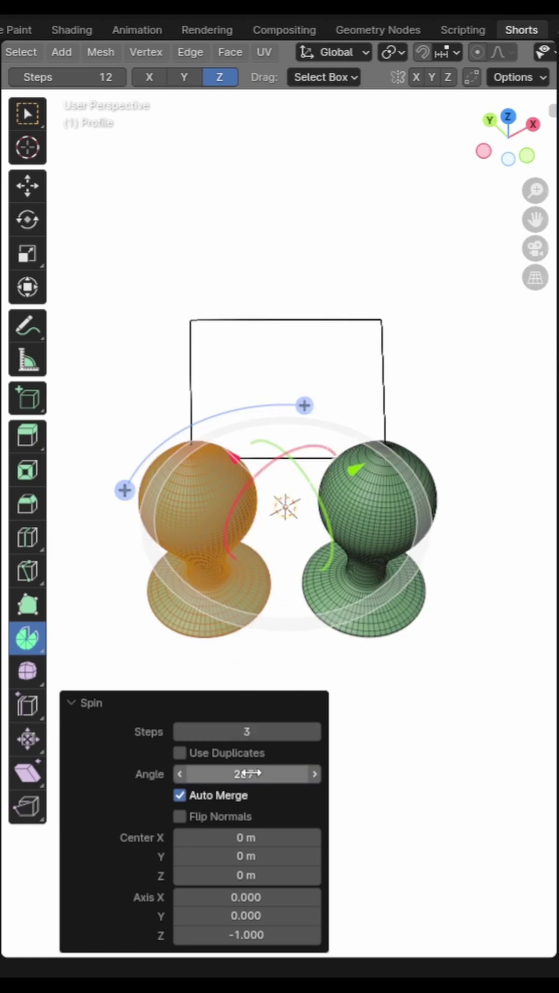
click(253, 773)
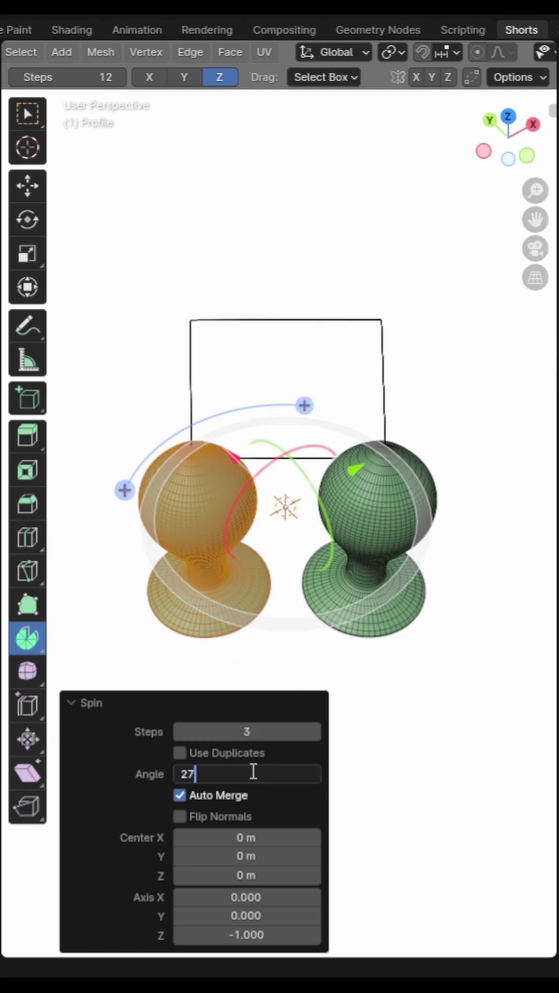
key(Return)
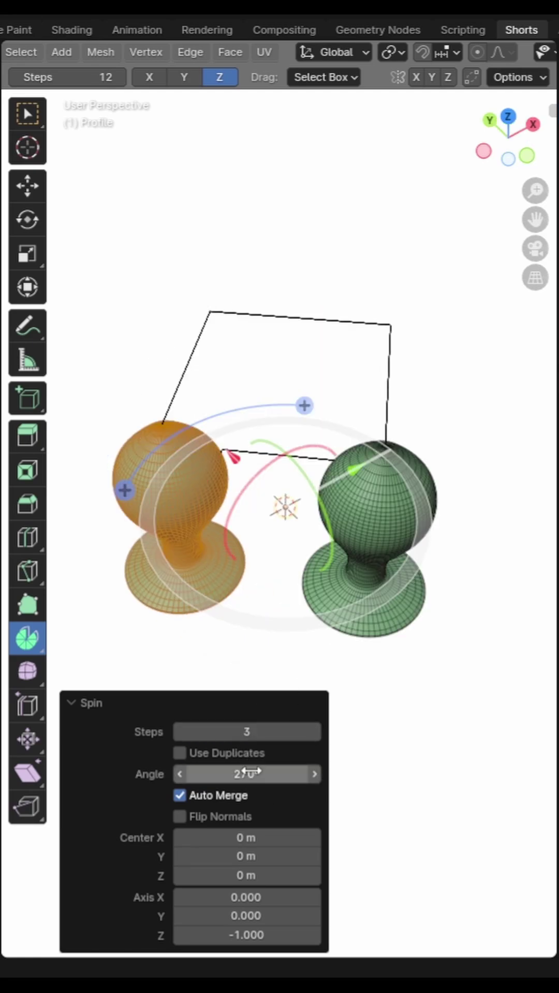
click(180, 753)
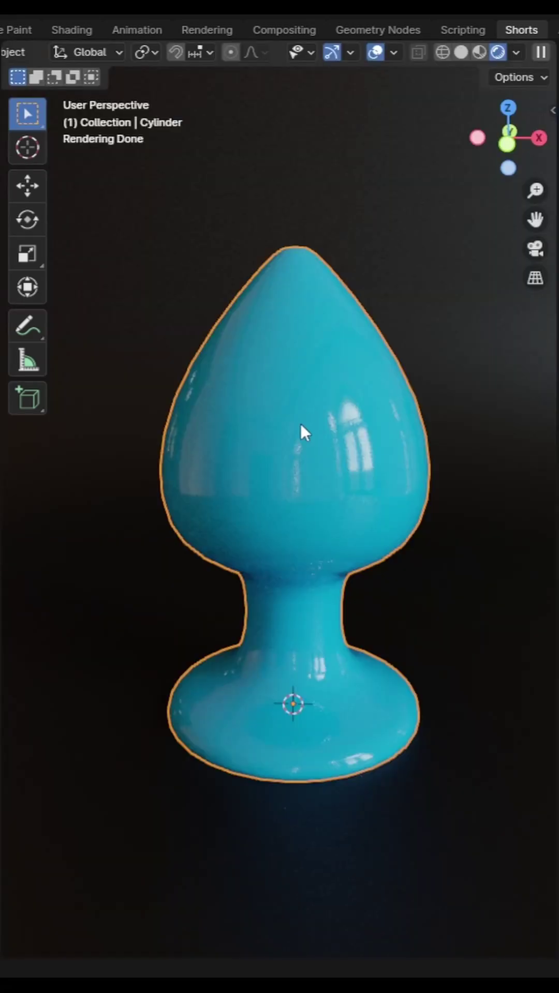
- Select the face loop around the blue object's widest part, apply Checker Deselect and increase its Selected count
key(Tab)
click(431, 436)
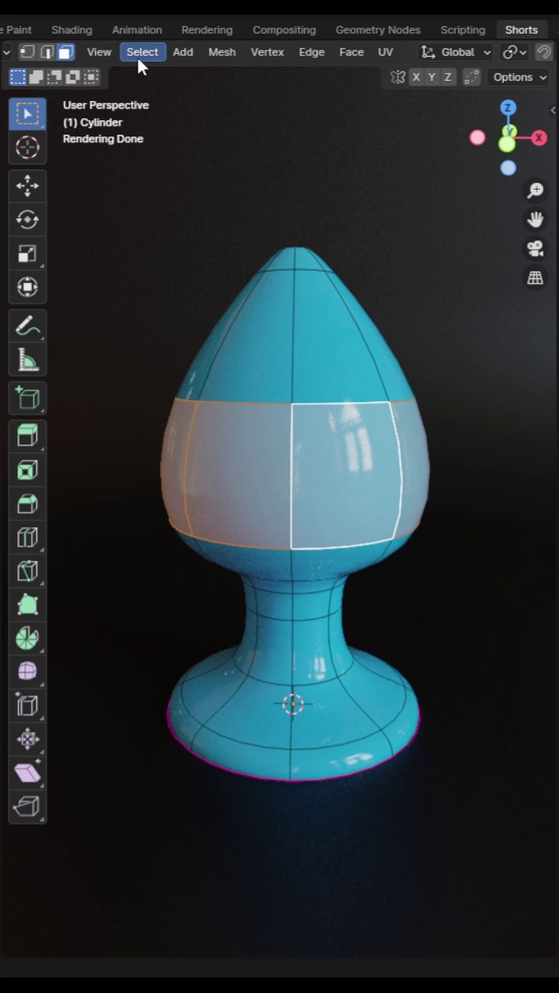
click(137, 56)
click(194, 222)
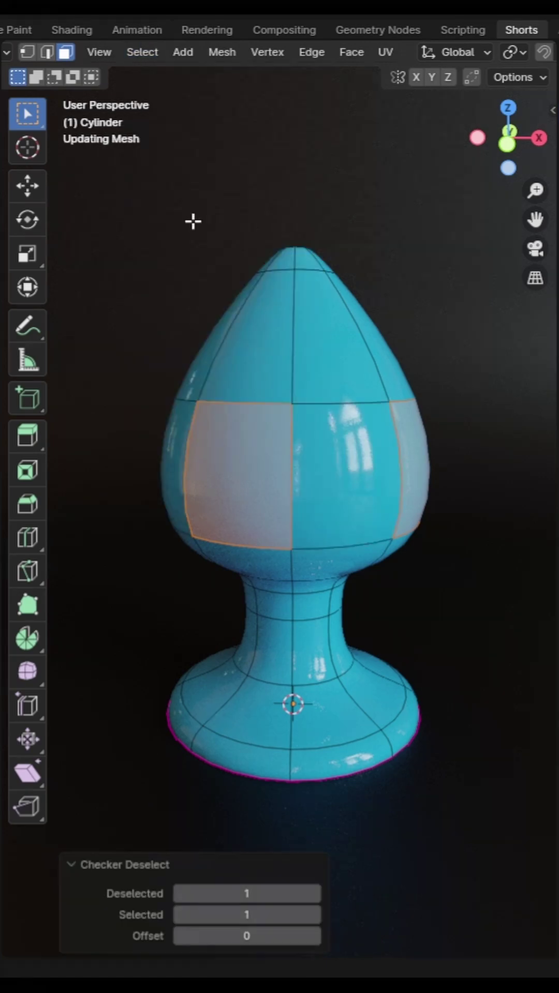
middle_drag(361, 596, 374, 603)
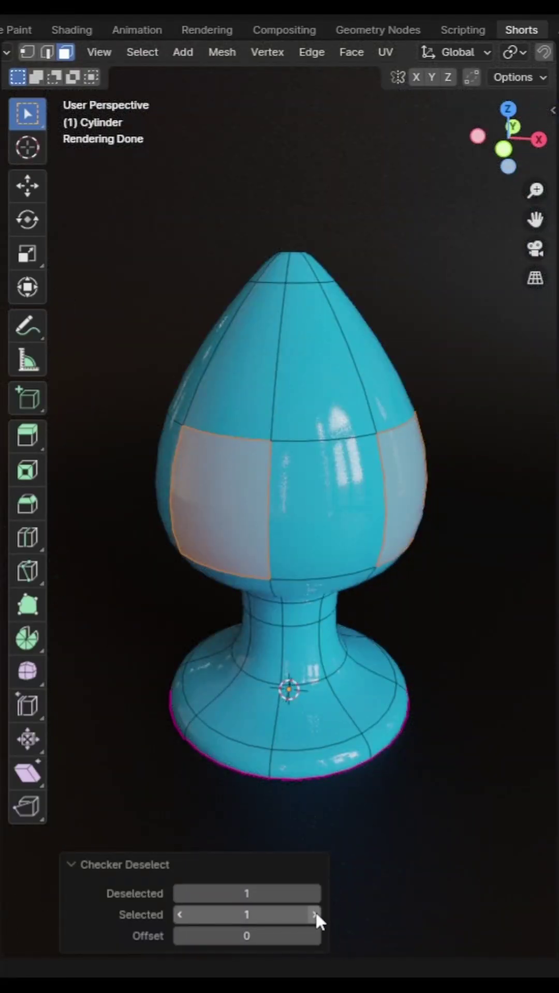
click(316, 915)
middle_drag(352, 599, 284, 608)
- Select faces of the white object at random and vary the selection ratio, keeping the action at Select
click(143, 52)
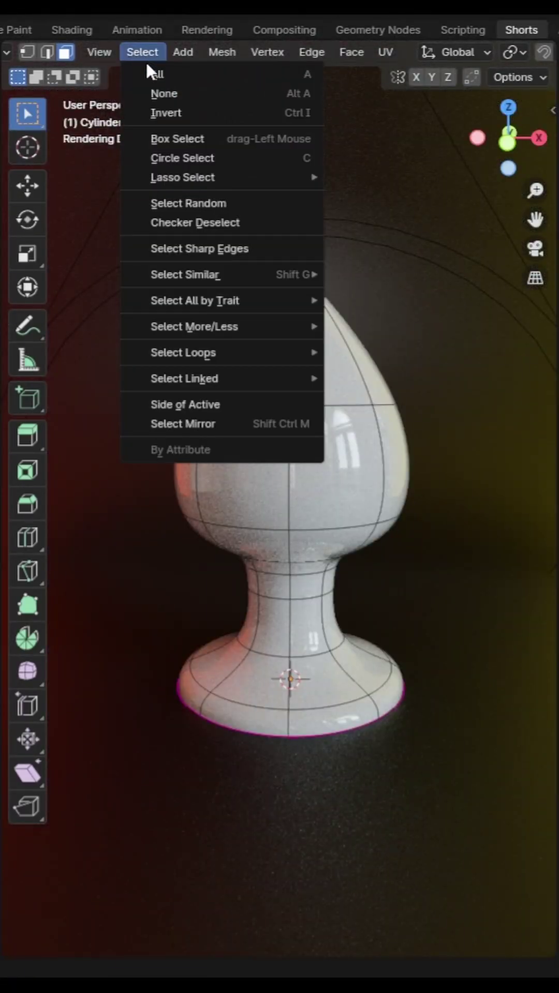
click(171, 203)
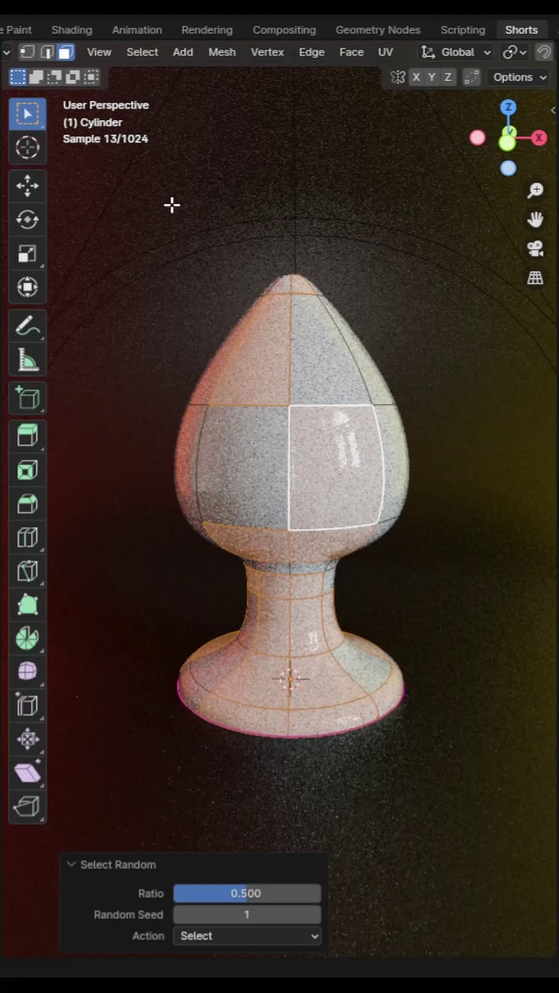
drag(245, 893, 214, 893)
click(269, 936)
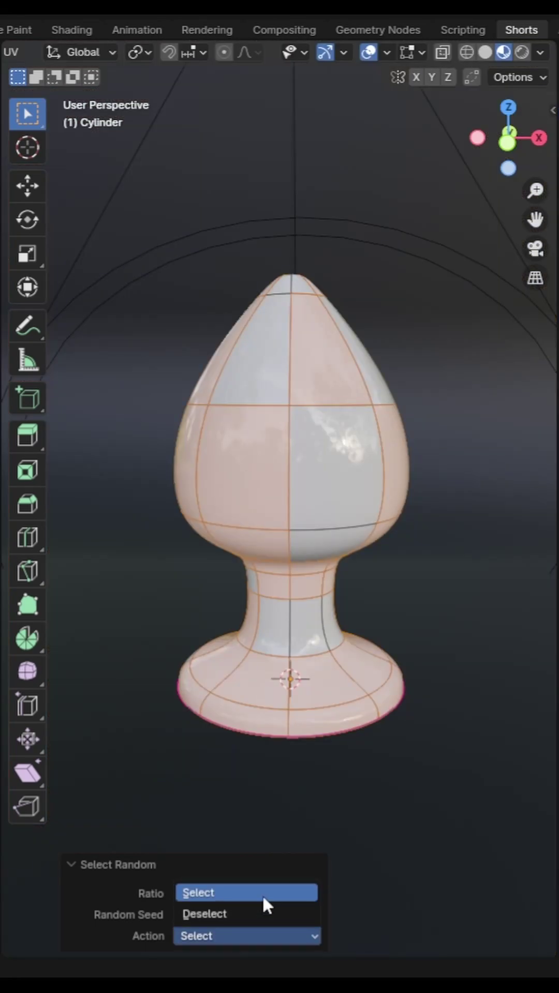
click(268, 934)
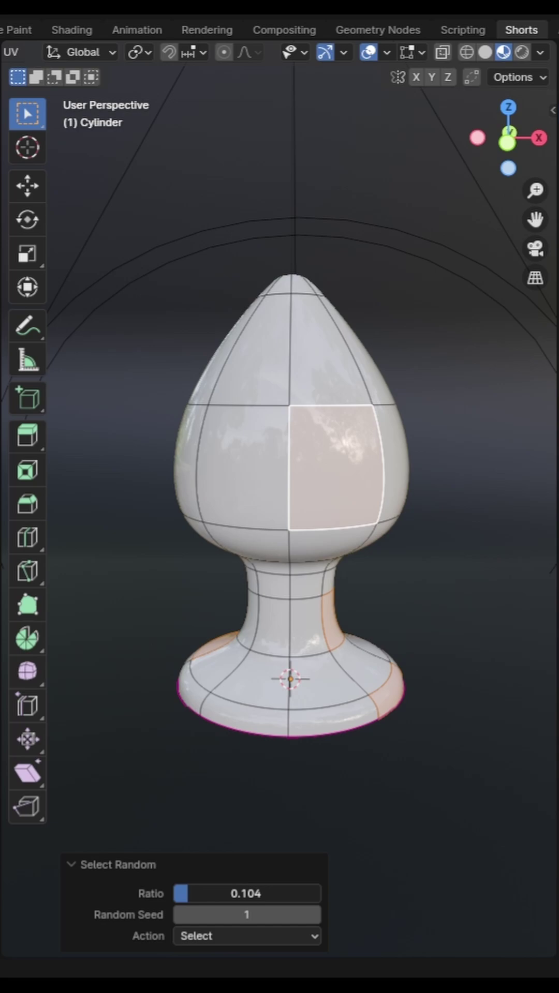
drag(201, 894, 246, 893)
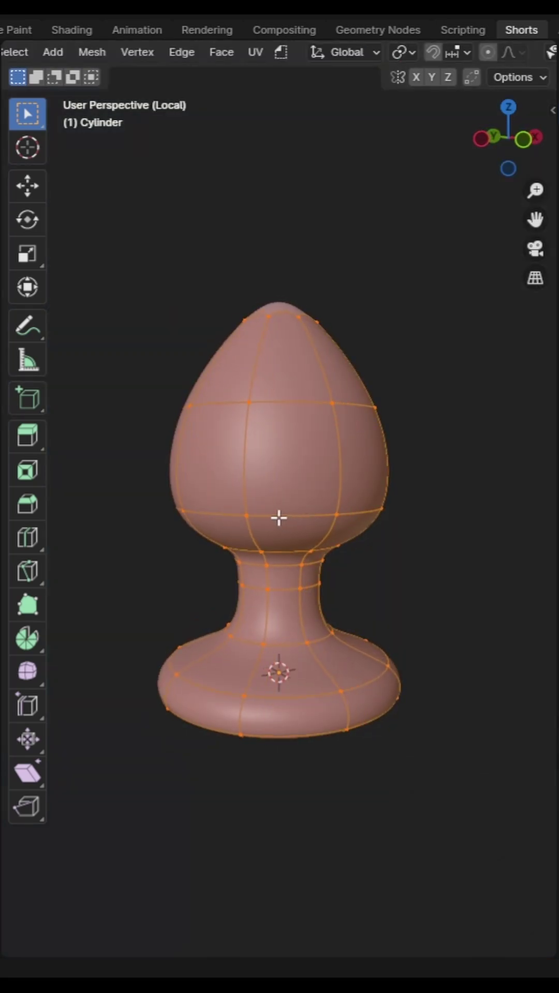
- Clear the selection, select the vertex loop around the neck, and select a vertical edge loop in edge mode
key(alt+a)
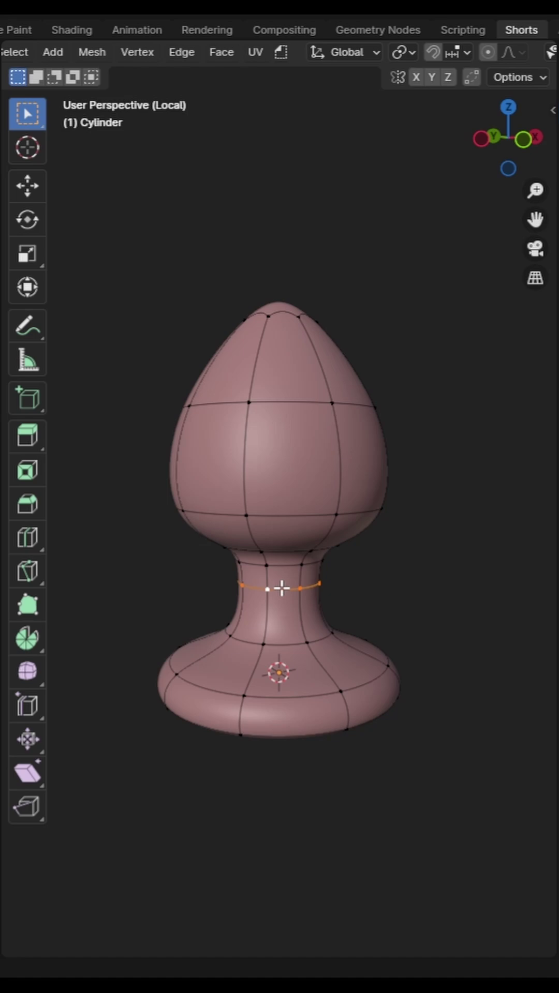
middle_drag(315, 621, 297, 603)
key(2)
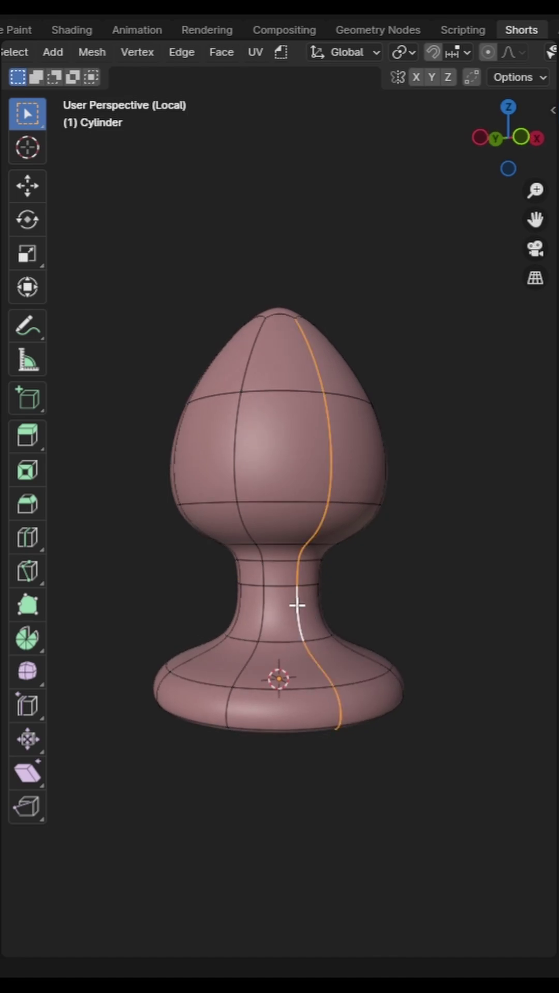
alt+click(295, 616)
middle_drag(295, 616, 334, 665)
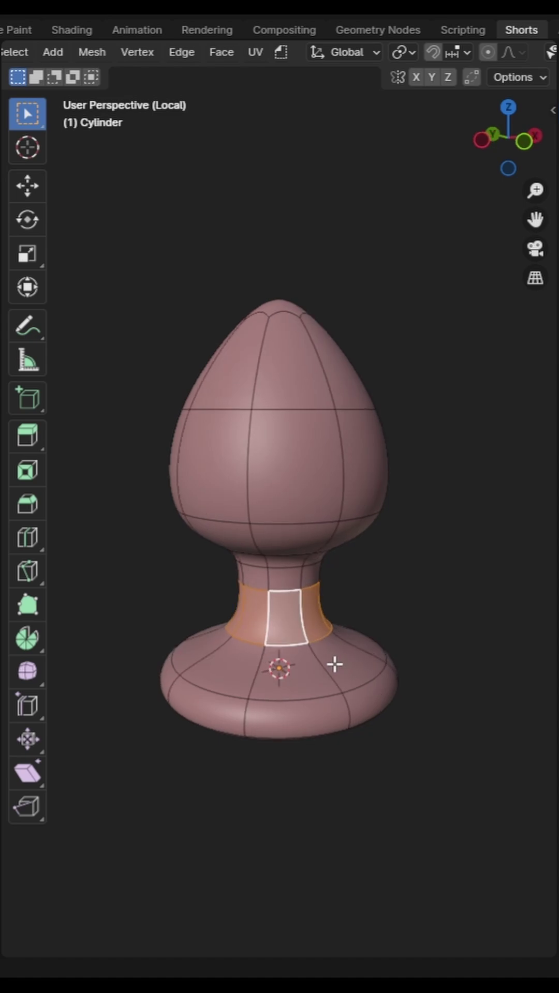
- Select the horizontal and vertical face loops through the neck in turn, using face mode
shift+click(302, 618)
alt+click(290, 595)
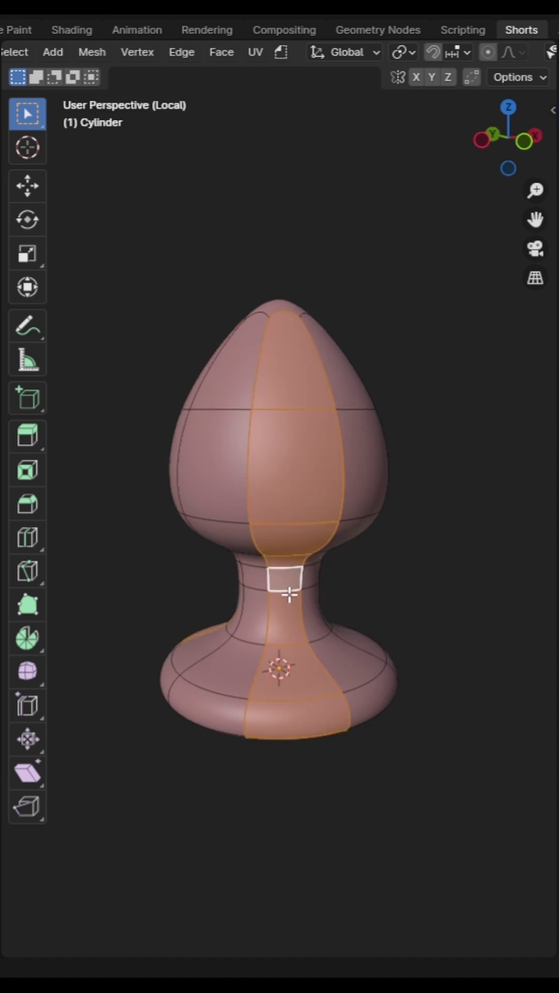
click(302, 622)
alt+click(292, 591)
alt+click(299, 616)
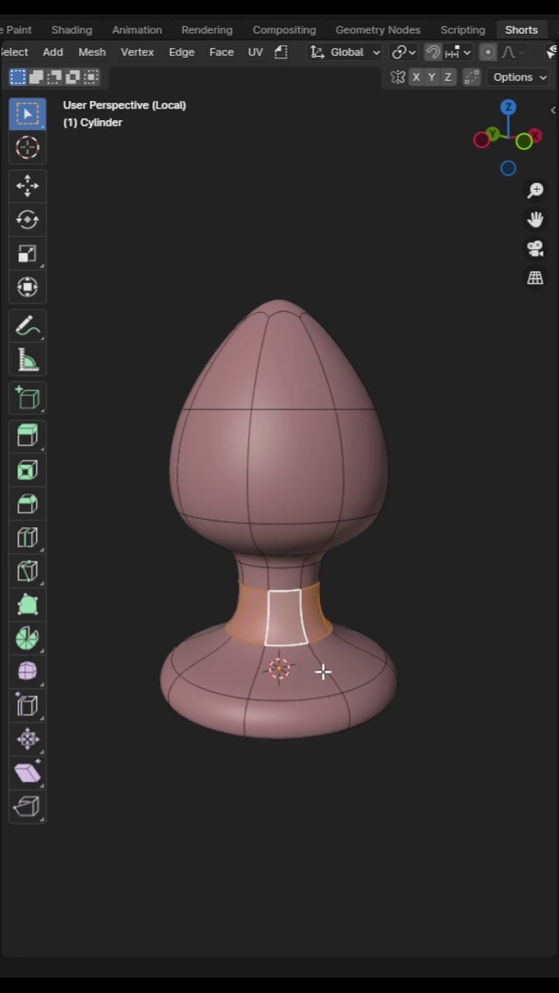
alt+click(323, 672)
alt+click(288, 645)
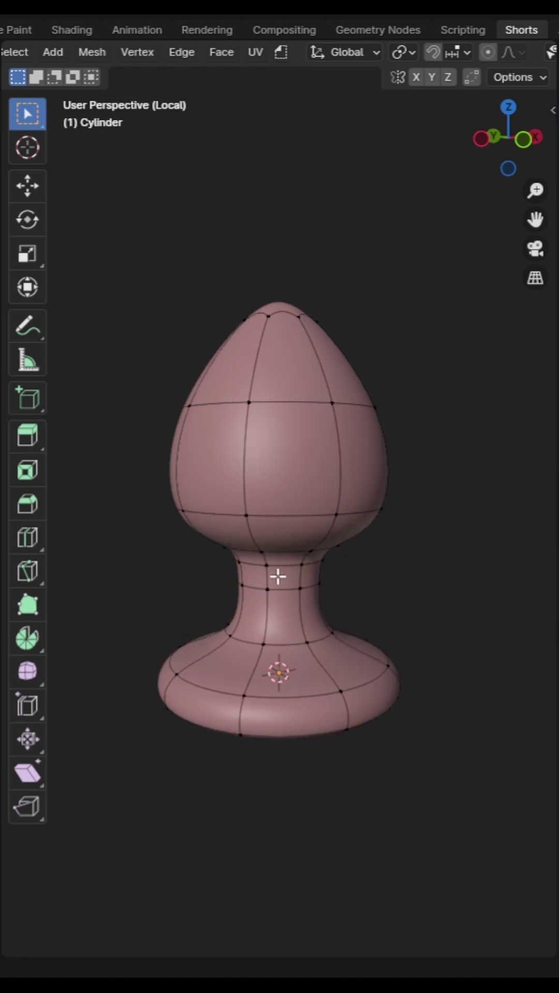
- Select the vertex loop around the neck, and select a vertical edge loop through it in edge mode
middle_drag(316, 618, 297, 605)
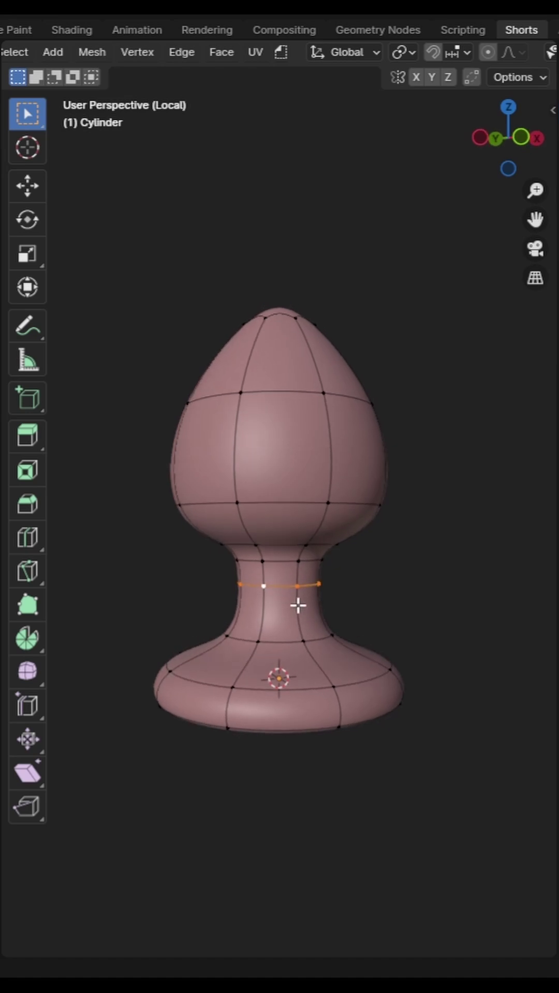
key(2)
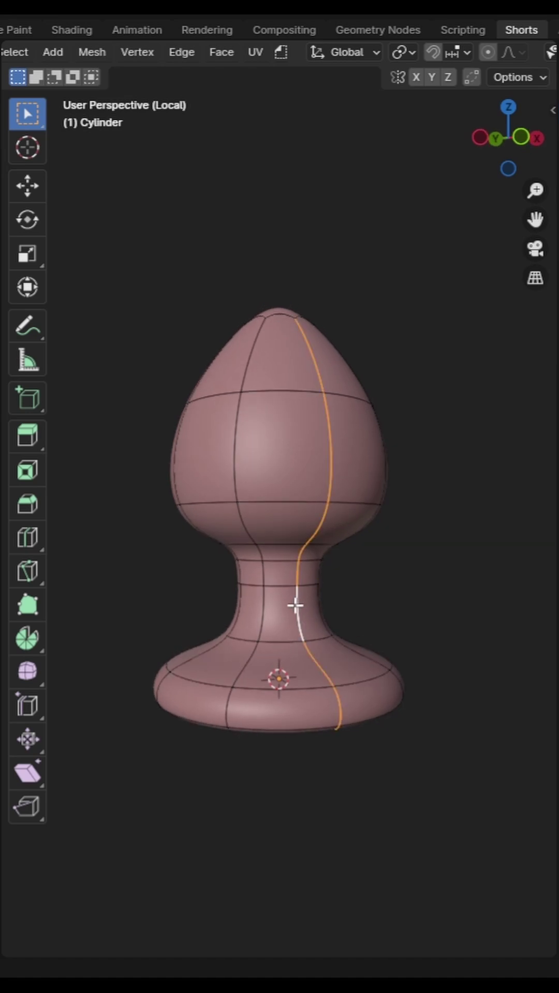
- Switch to face mode and select the face loops running through the neck
key(3)
alt+click(295, 616)
middle_drag(294, 616, 334, 665)
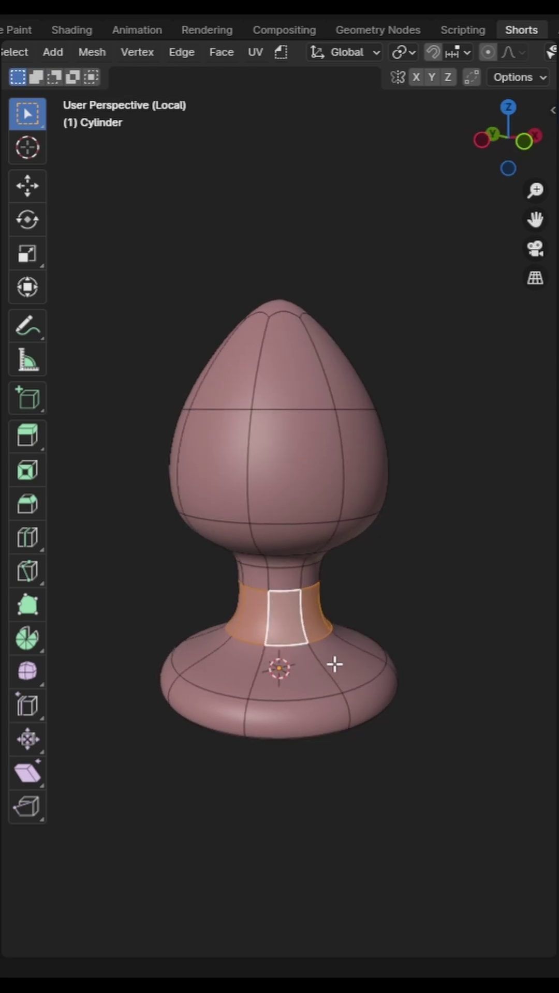
alt+click(302, 618)
alt+click(289, 595)
- Switch to edge mode and select the ring of vertical edges around the lower neck
middle_drag(288, 595, 277, 602)
key(2)
click(295, 622)
ctrl+alt+click(294, 622)
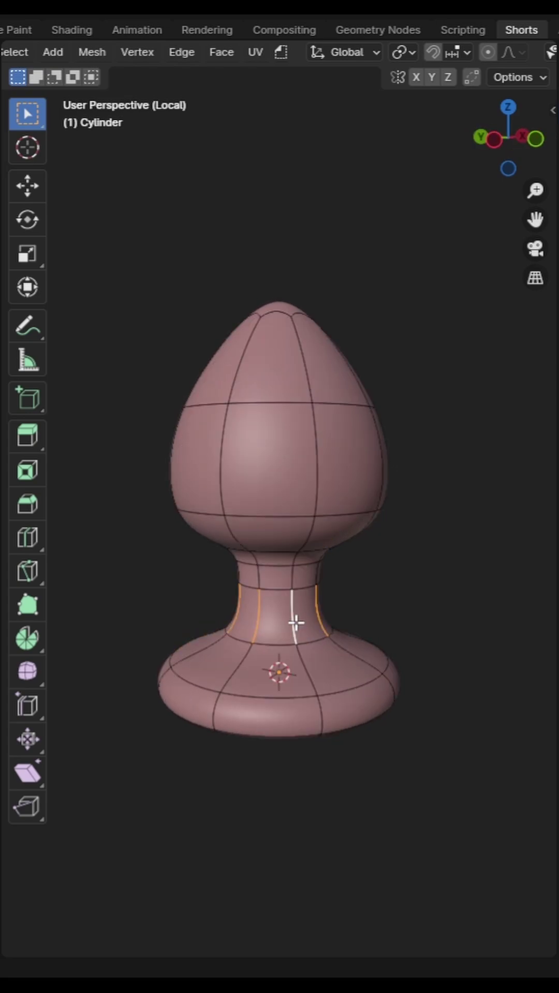
middle_drag(363, 668, 333, 692)
scroll(291, 675, up, 2)
scroll(291, 675, up, 1)
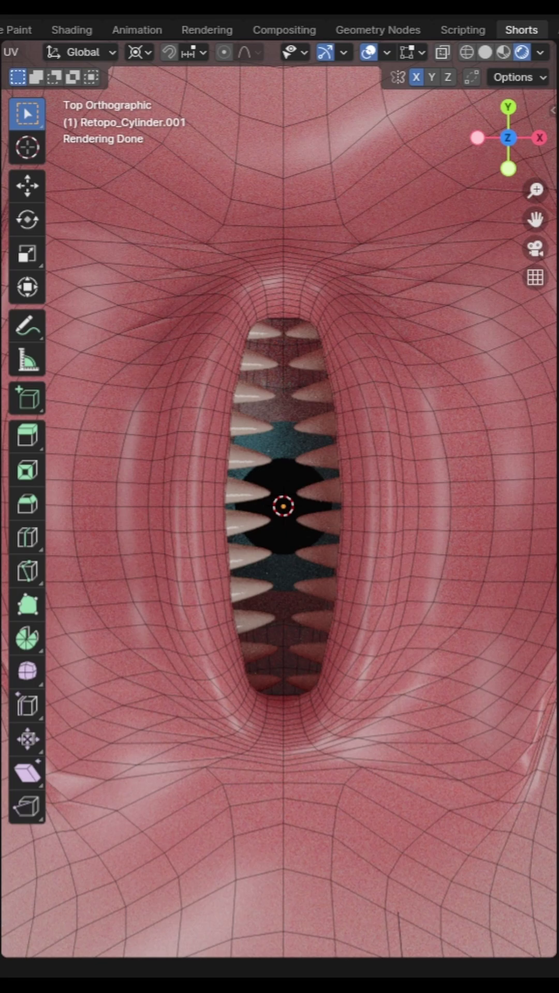
- Pick the shortest path between two faces above the mouth and toggle its Topology Distance option, leaving it off
click(90, 543)
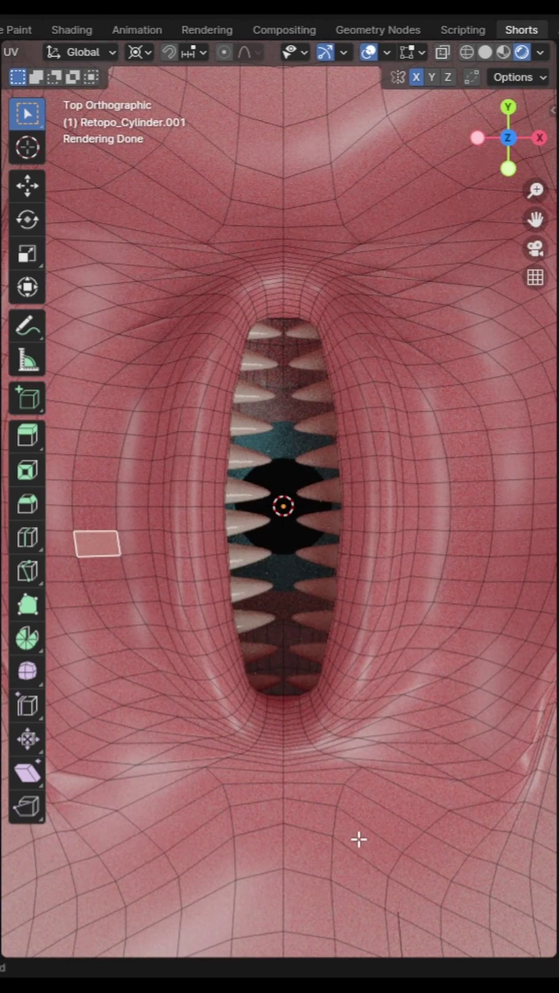
ctrl+click(209, 122)
click(179, 851)
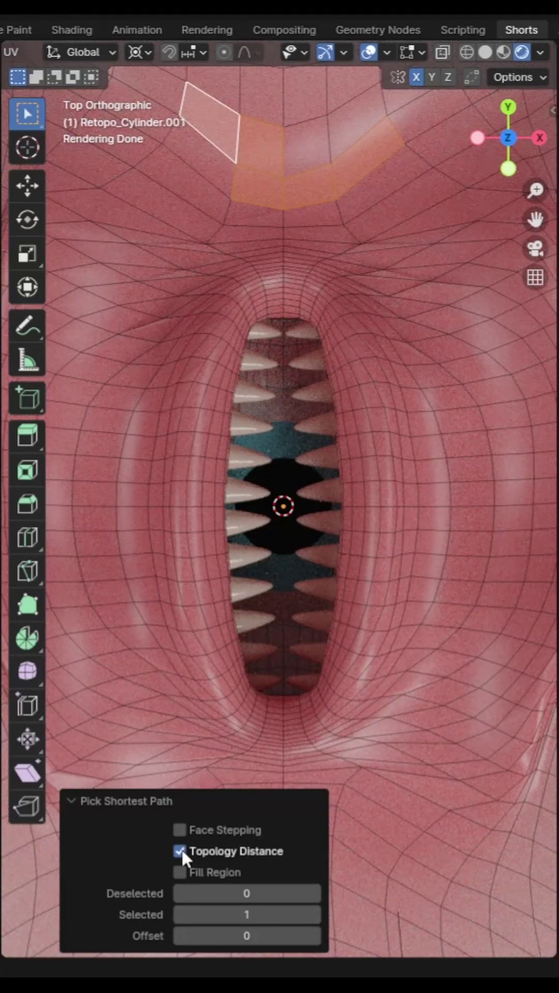
click(180, 851)
click(180, 851)
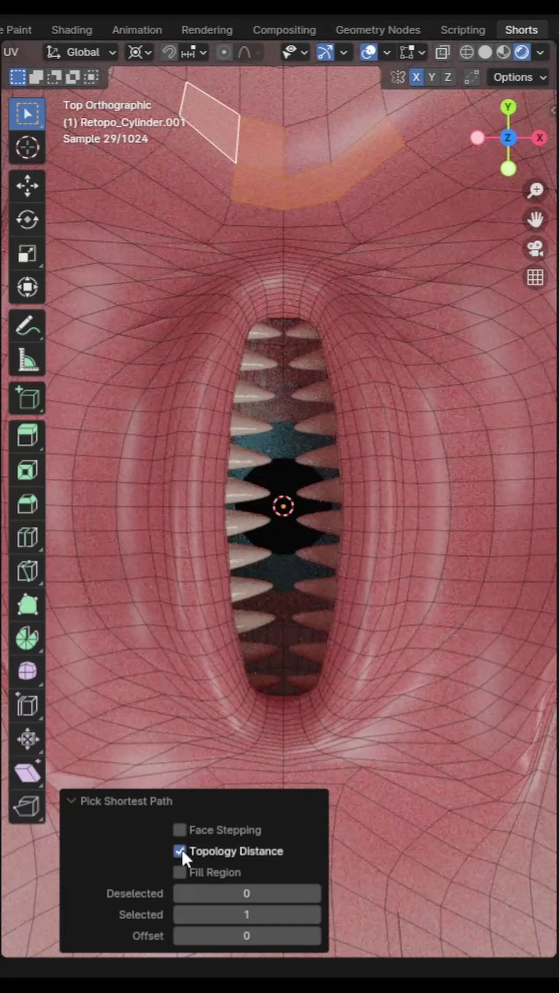
click(180, 851)
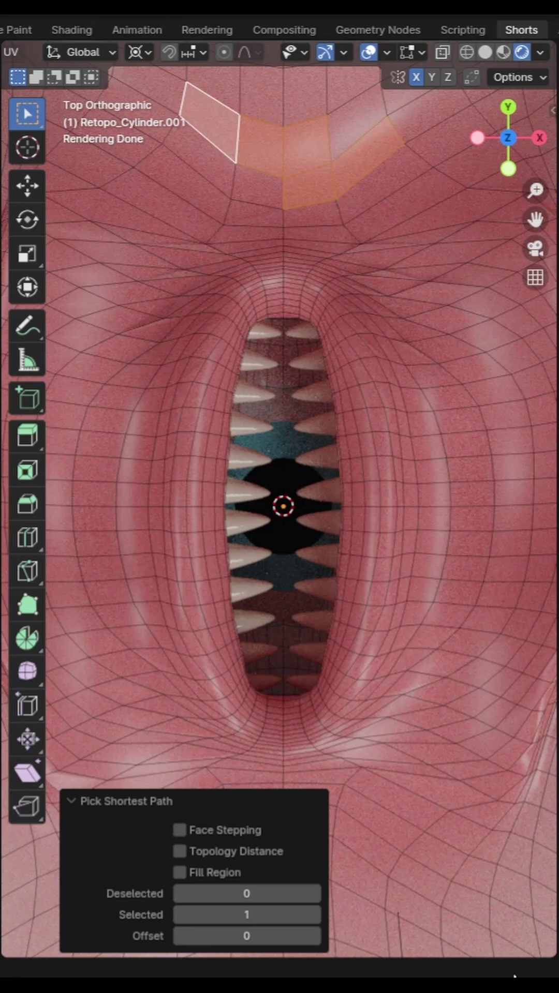
- Toggle the Face Stepping and Topology Distance options for the shortest face path around the mouth
click(180, 829)
click(186, 828)
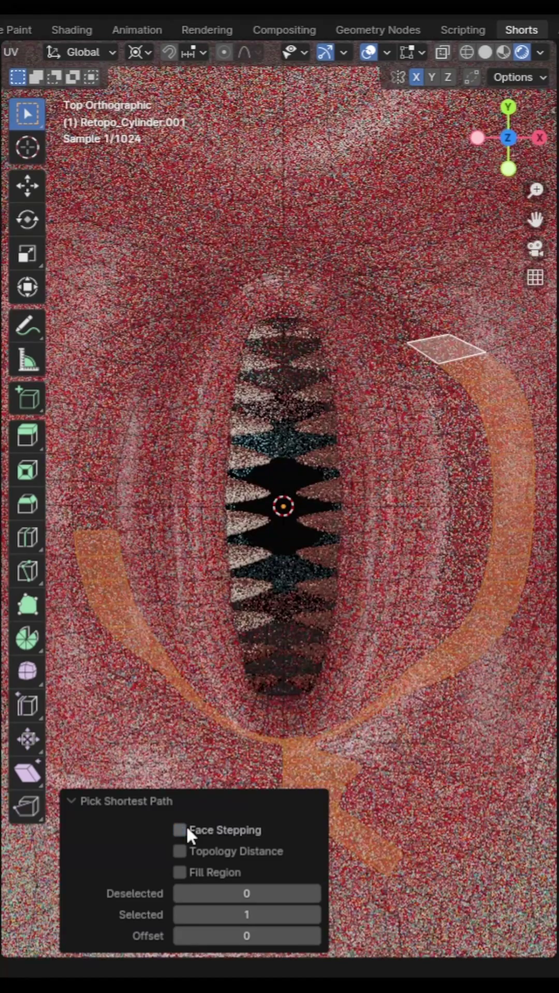
click(186, 828)
click(186, 828)
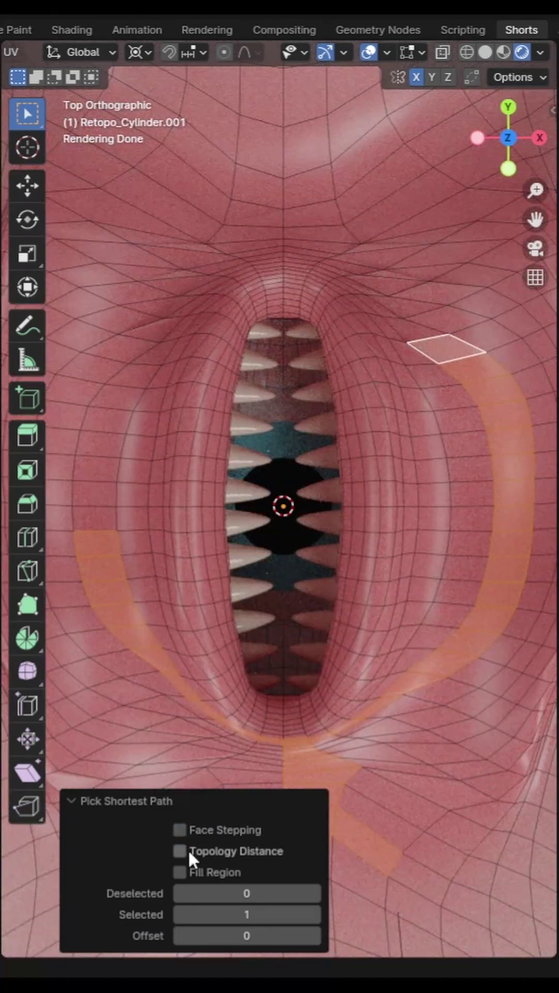
click(187, 850)
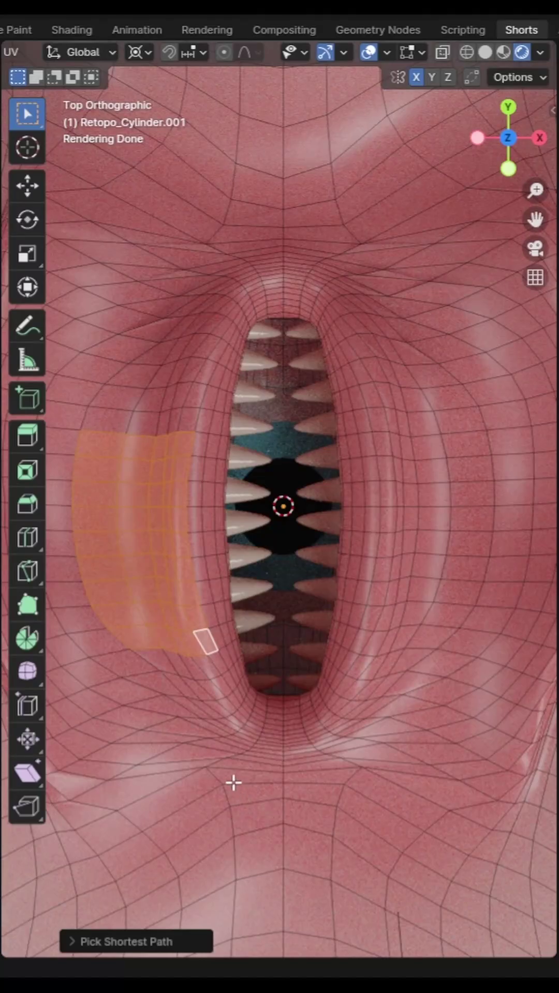
- Select a face just below the mouth and extend it to a lower face as a filled shortest-path region
click(233, 780)
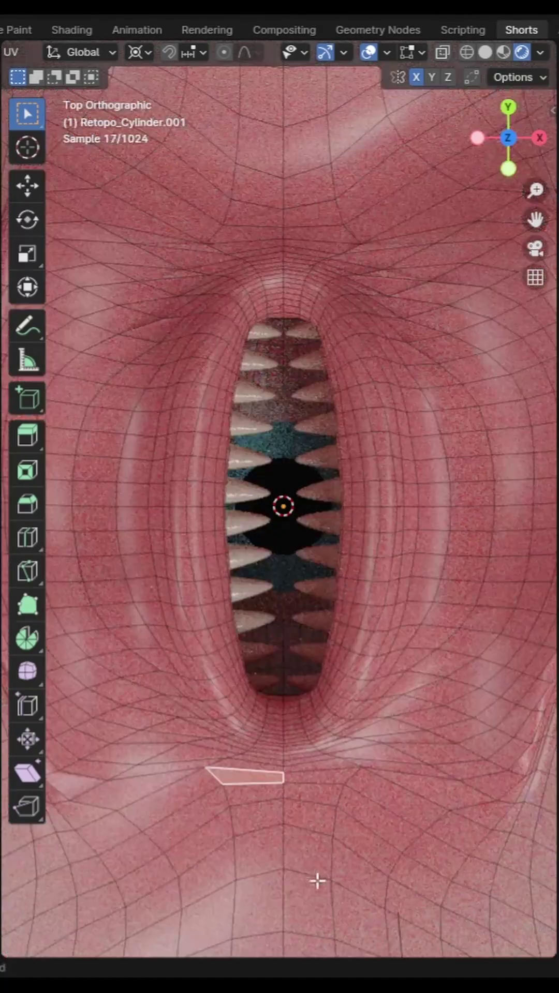
ctrl+shift+click(343, 904)
click(239, 780)
mouse_move(321, 584)
mouse_down()
mouse_move(225, 456)
mouse_move(317, 401)
mouse_move(290, 545)
mouse_move(232, 395)
mouse_move(302, 341)
mouse_up()
- Convert the face selection around the mouth to its boundary loop and show the command's Add to Quick Favorites option
click(82, 52)
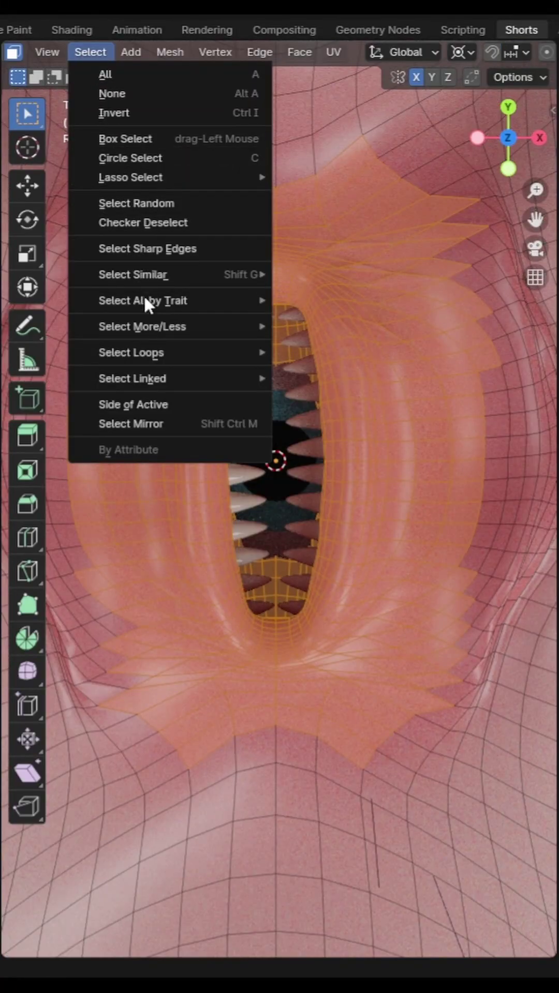
mouse_move(163, 358)
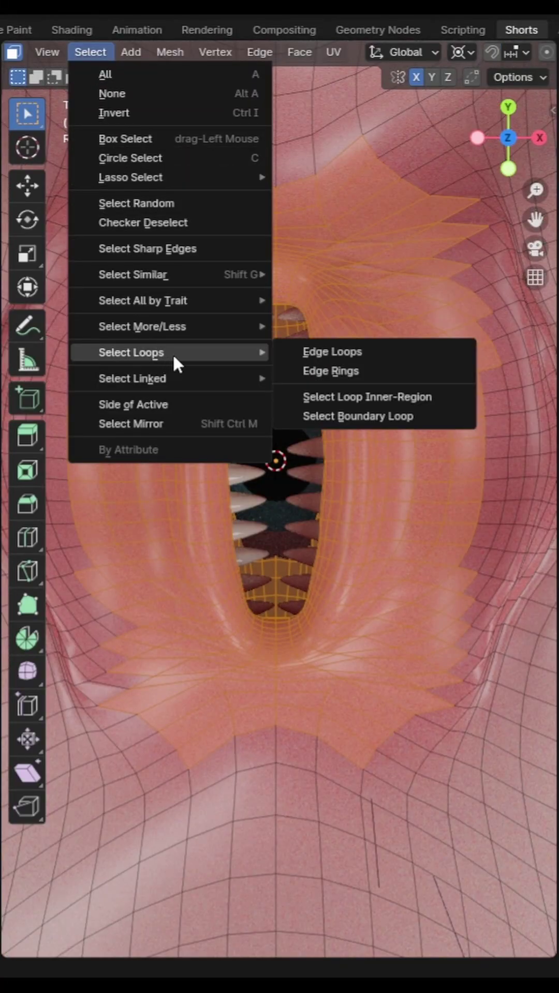
click(355, 417)
right_click(355, 417)
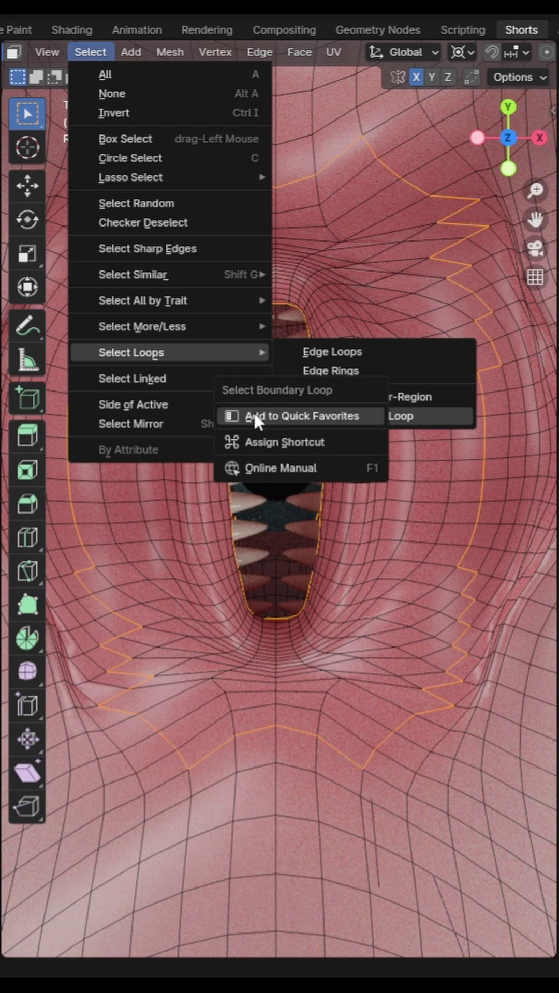
key(Escape)
key(Escape)
key(q)
click(207, 477)
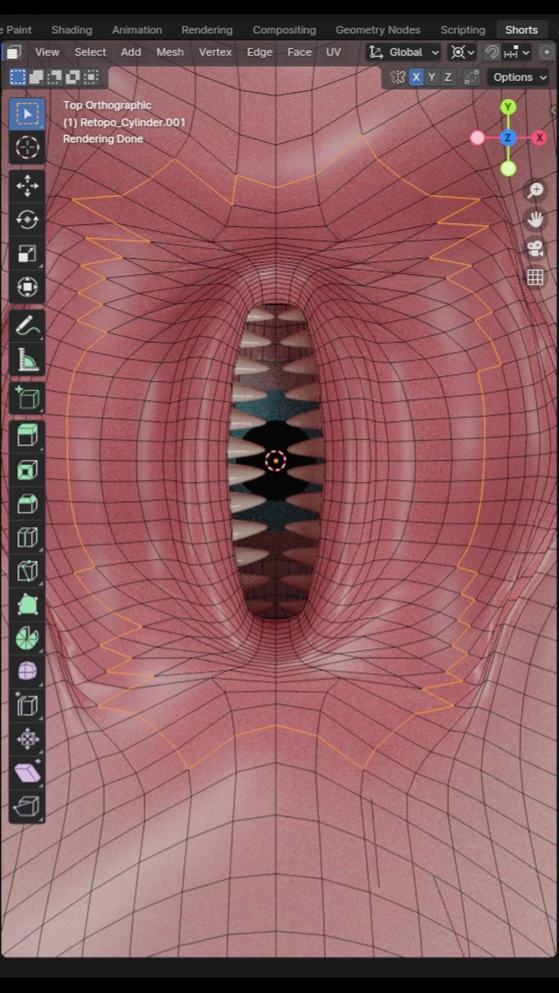
- Fill the boundary loop with Select Loop Inner-Region and add that command to Quick Favorites
click(90, 51)
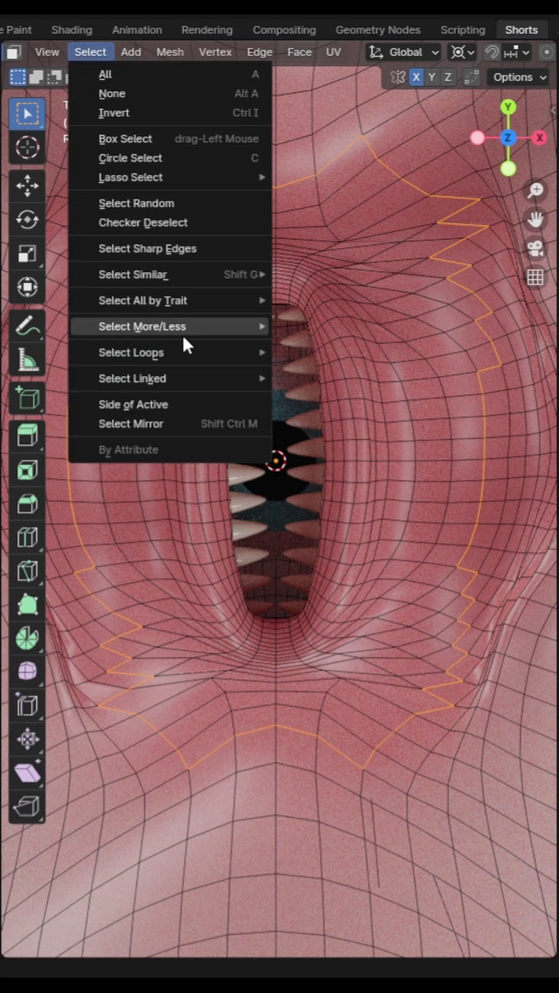
mouse_move(184, 355)
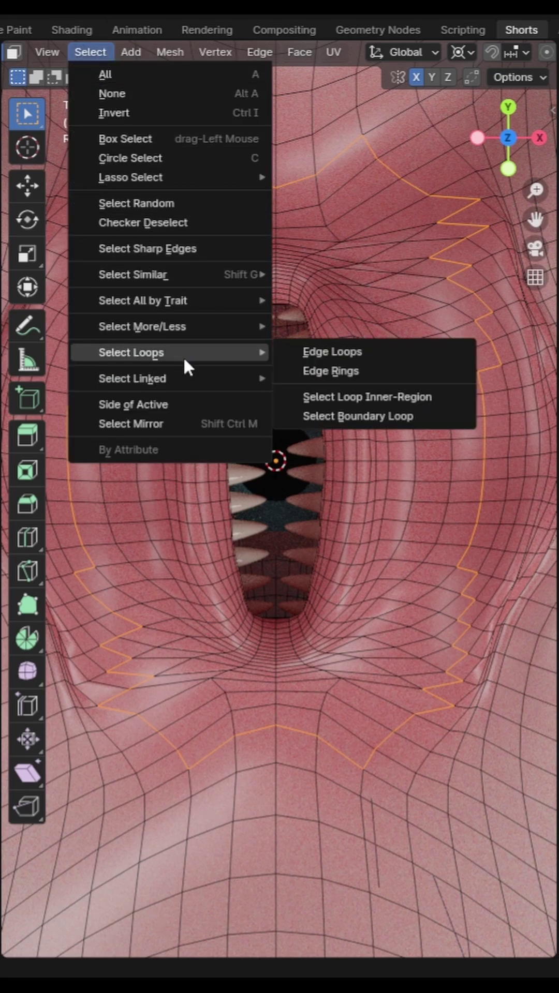
click(389, 400)
right_click(365, 400)
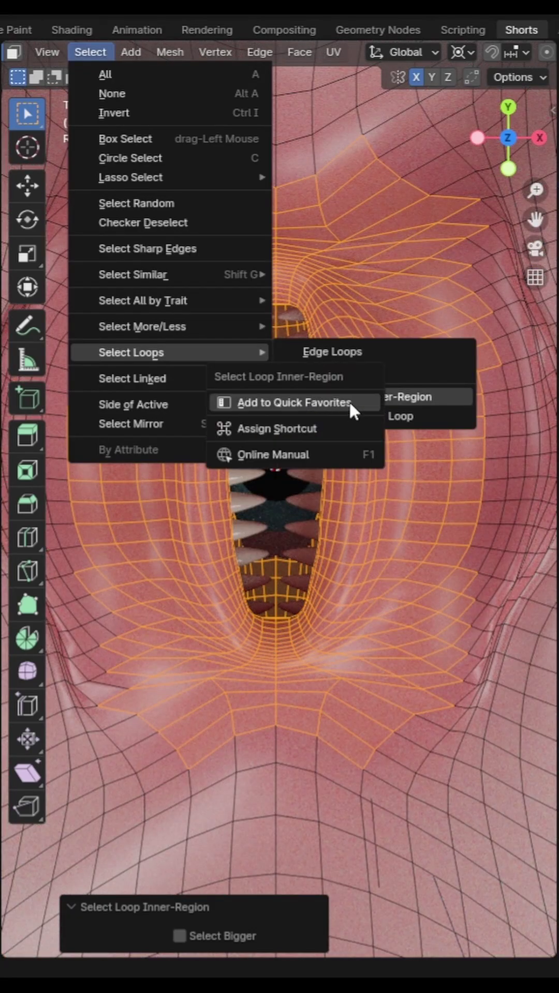
click(280, 397)
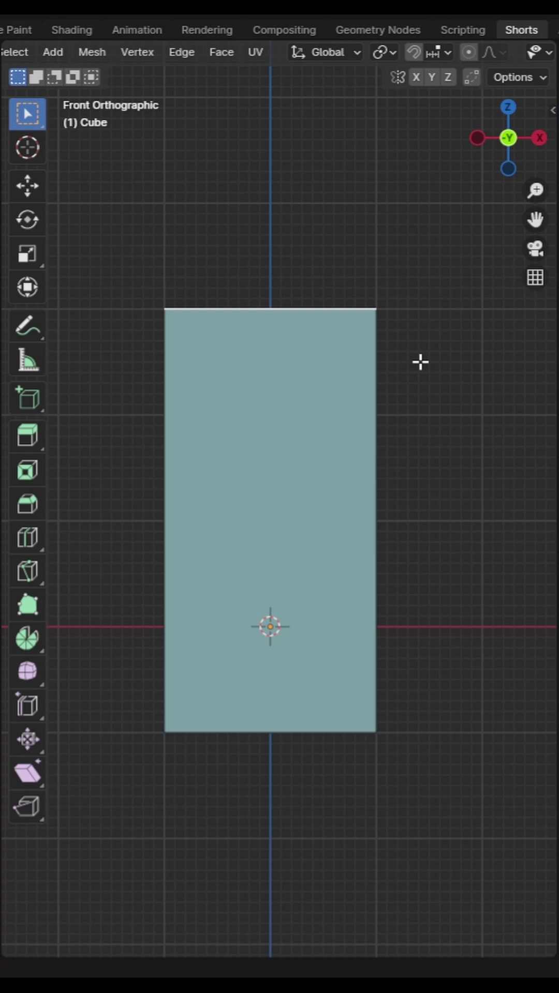
- Shear the block's top face vertically with the Shear tool in the front view
key(r)
key(Escape)
click(29, 772)
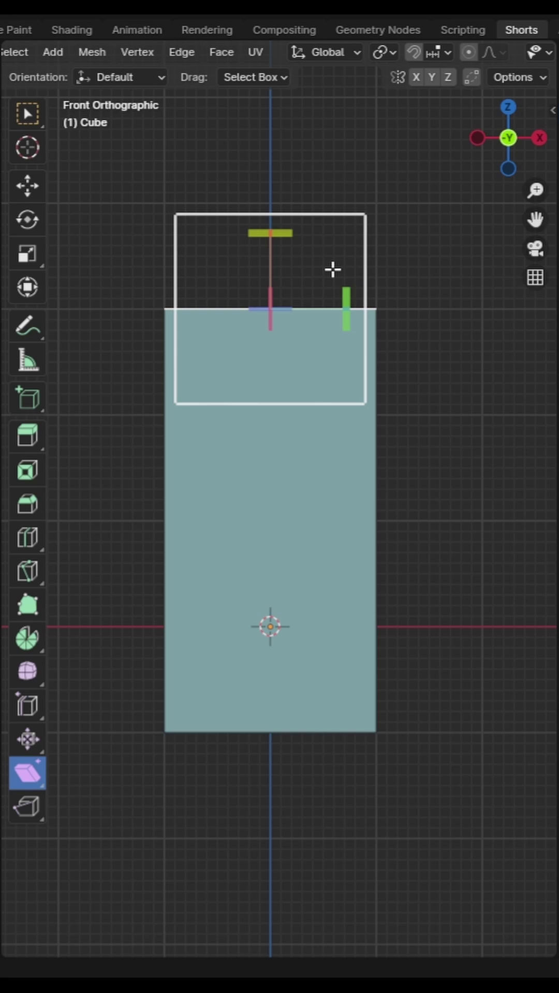
drag(346, 288, 366, 809)
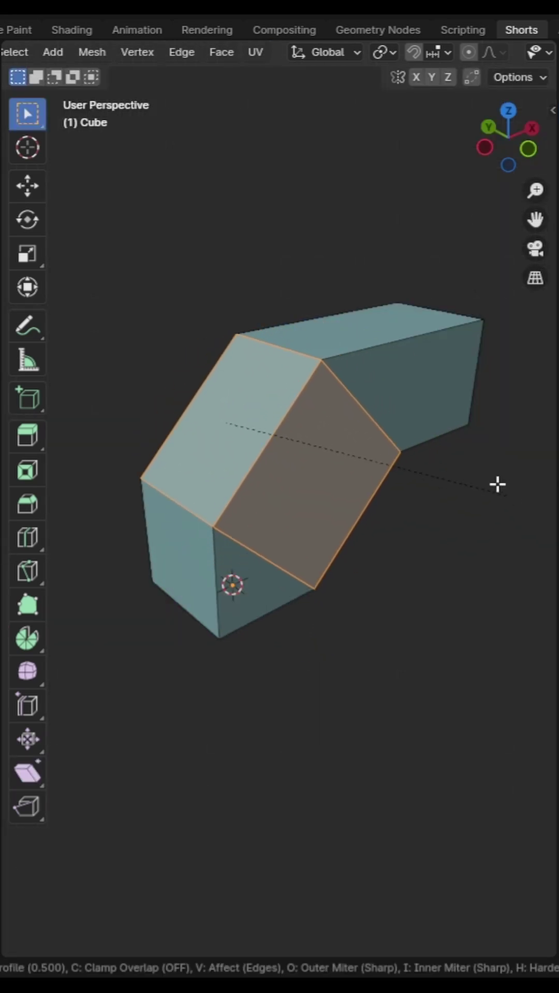
- Bevel the bent block's corner edges with multiple segments, using the Percent width type and a larger width percentage
scroll(497, 491, up, 2)
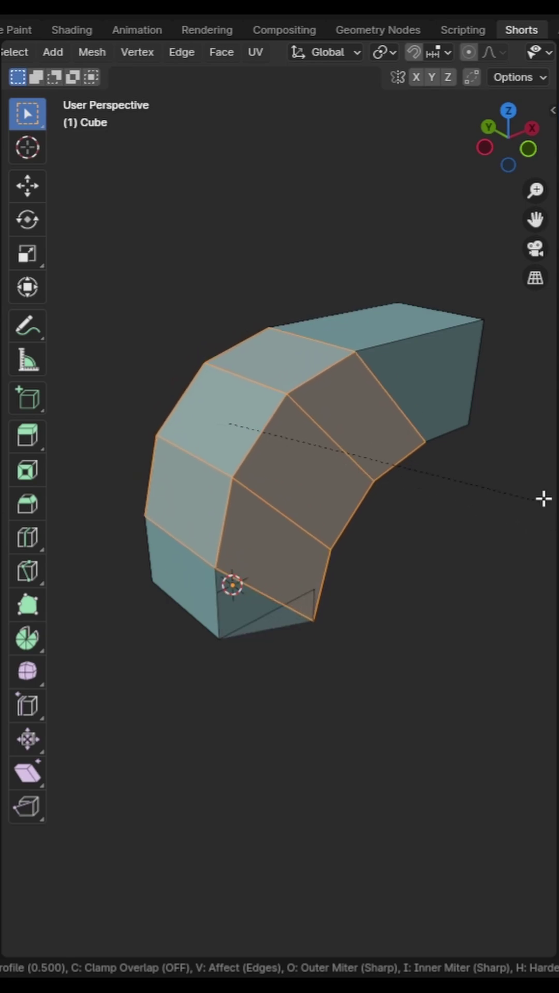
click(497, 449)
click(309, 615)
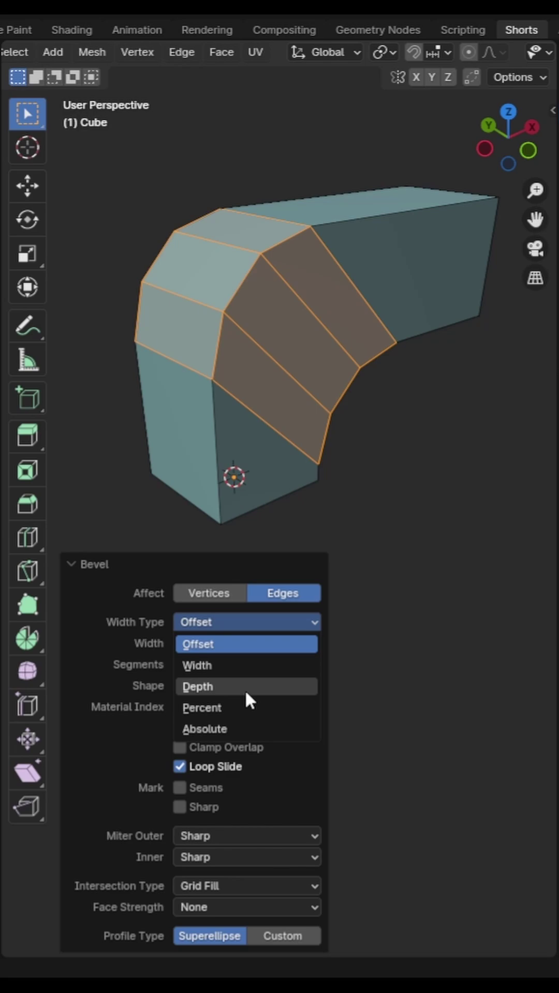
click(232, 709)
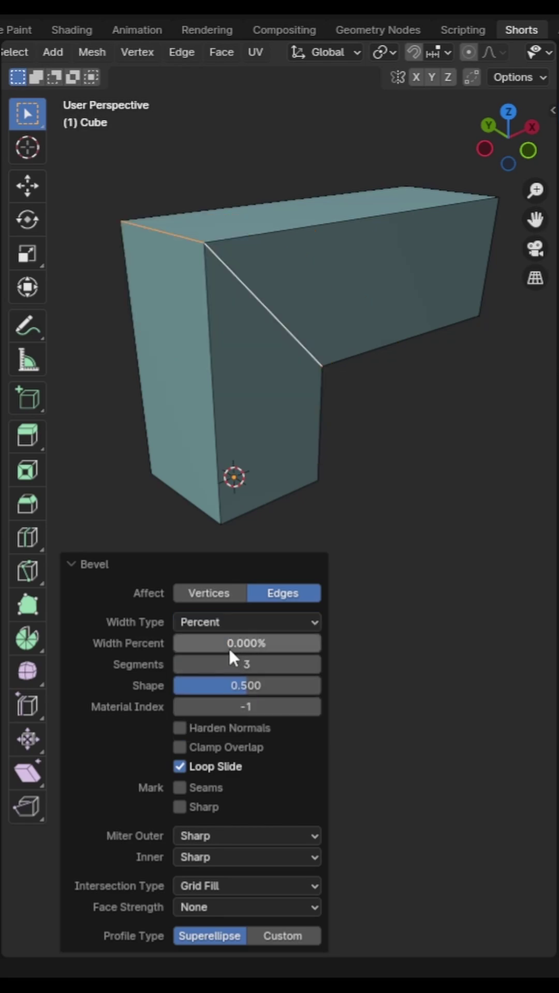
drag(228, 647, 351, 646)
drag(247, 664, 259, 660)
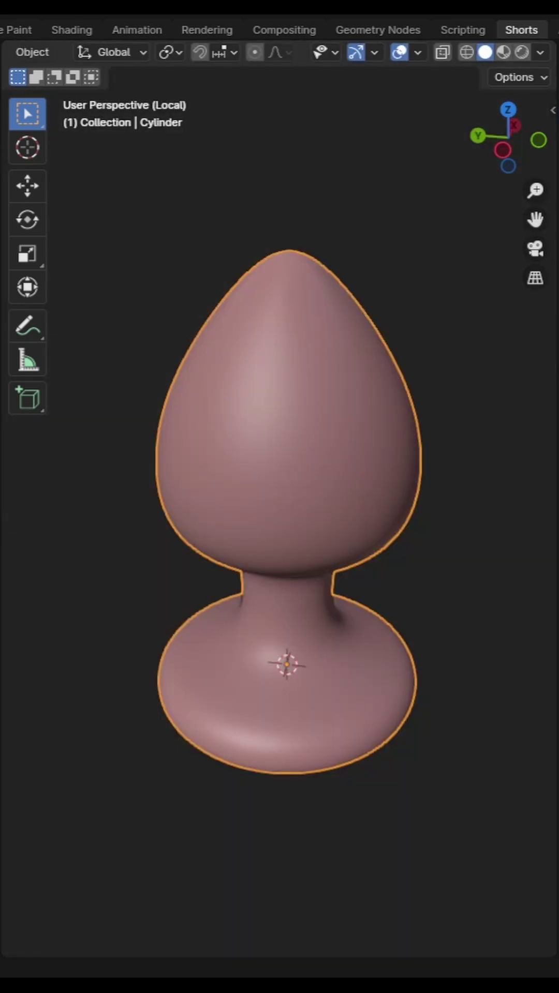
- Enter Edit Mode on the pink object and edge-slide the horizontal edge loop on its upper bulb
key(Tab)
click(399, 386)
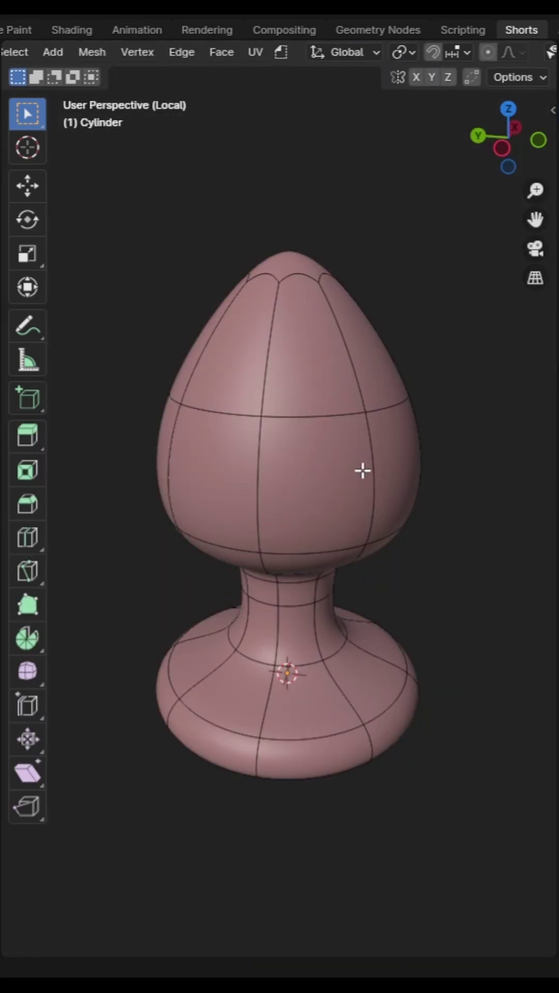
middle_drag(326, 440, 383, 472)
key(g)
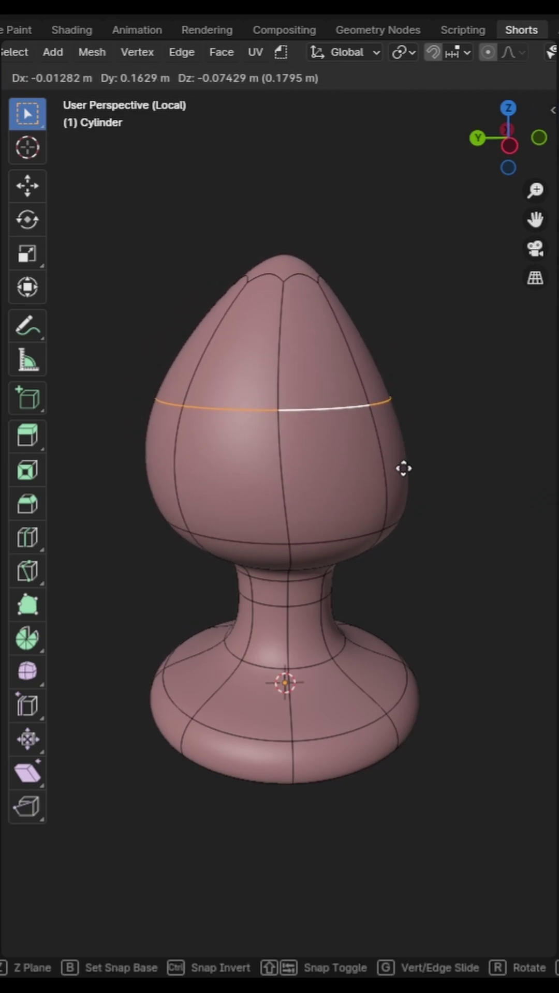
key(g)
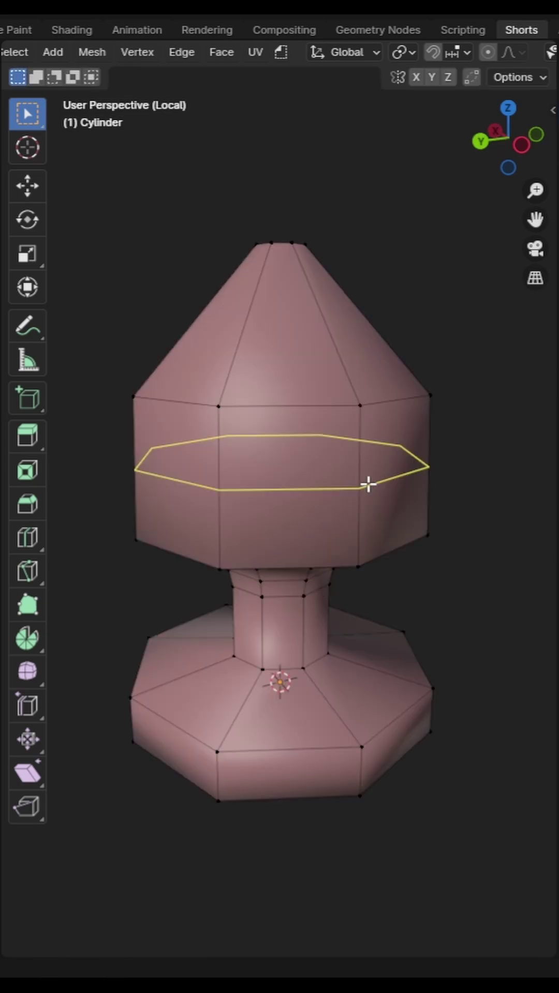
- Add one centred loop cut around the bulb, slide it by a factor of -1 onto the loop above, and test-move it
click(367, 483)
right_click(368, 483)
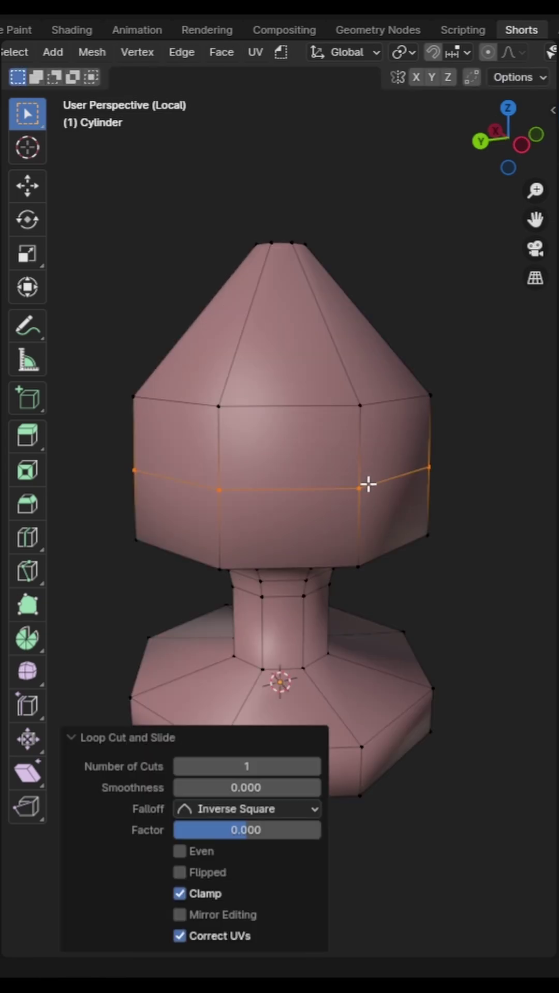
key(g)
key(g)
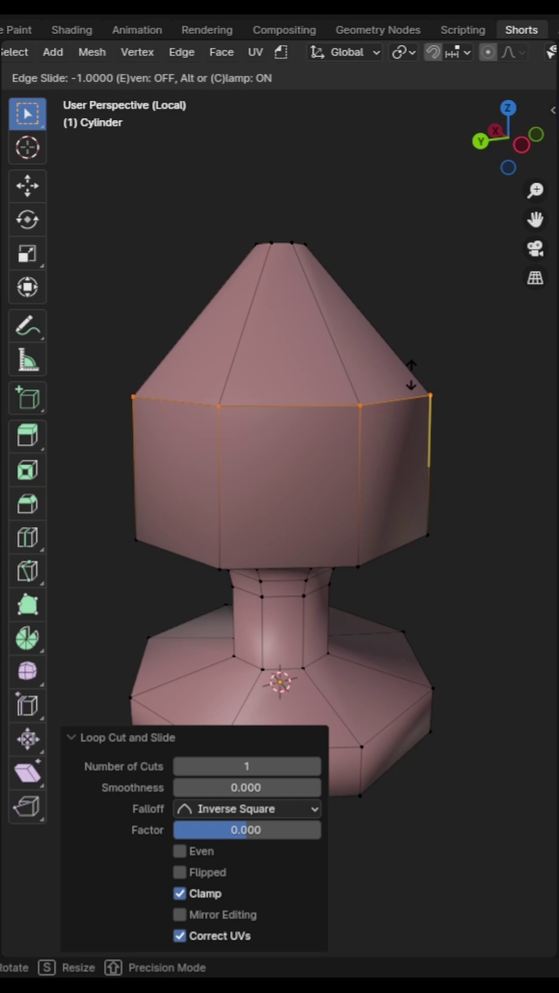
click(412, 374)
key(g)
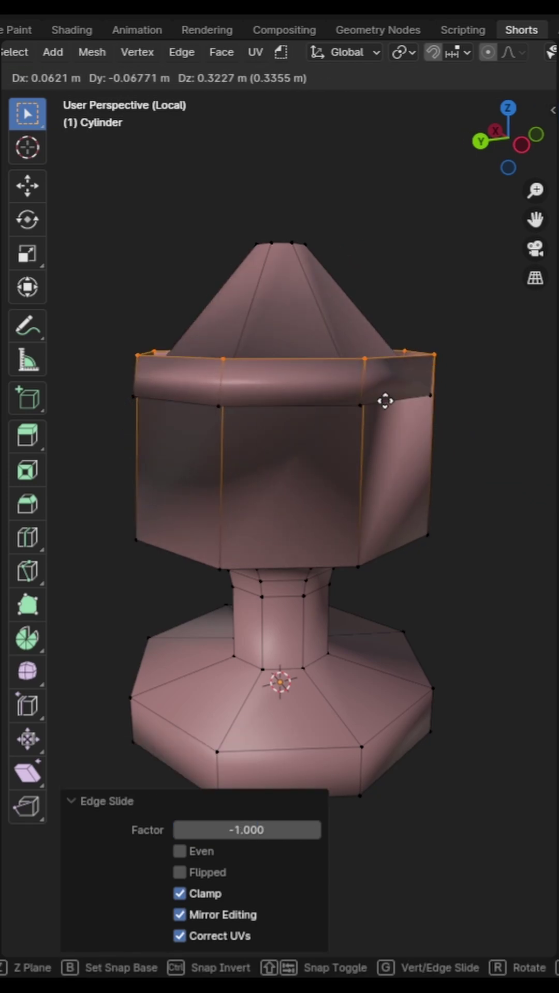
right_click(399, 476)
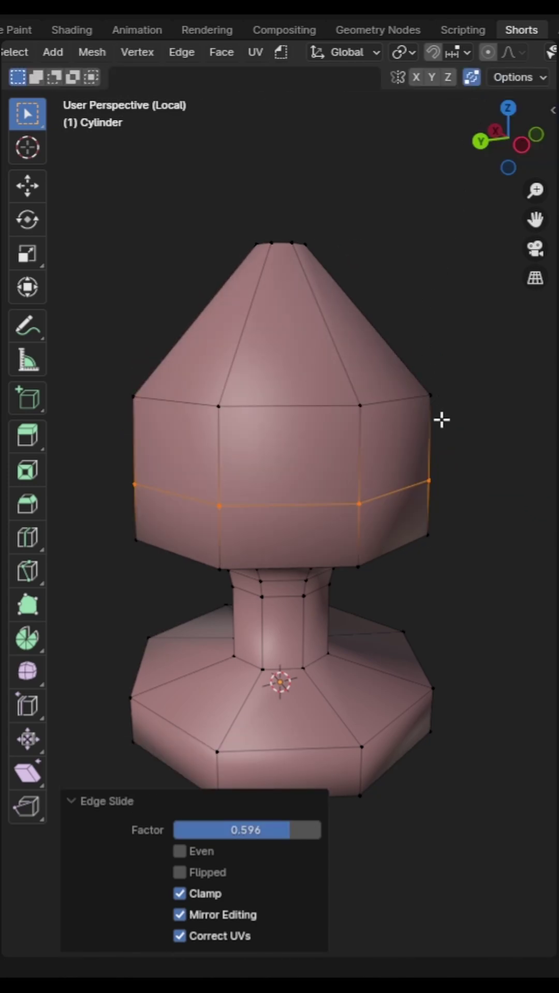
- Slide the loop cut onto the loop above with a factor of -1, with Auto Merge Vertices enabled
key(g)
key(g)
click(436, 378)
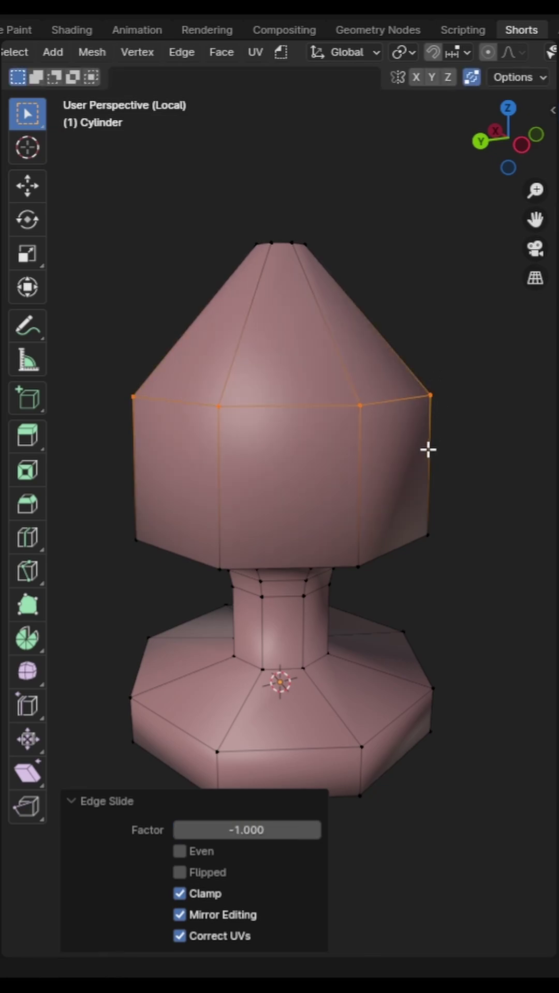
- Test-move the merged loop, cancel the move, and give the pink object a level 2 Subdivision Surface
key(g)
key(Escape)
key(ctrl+2)
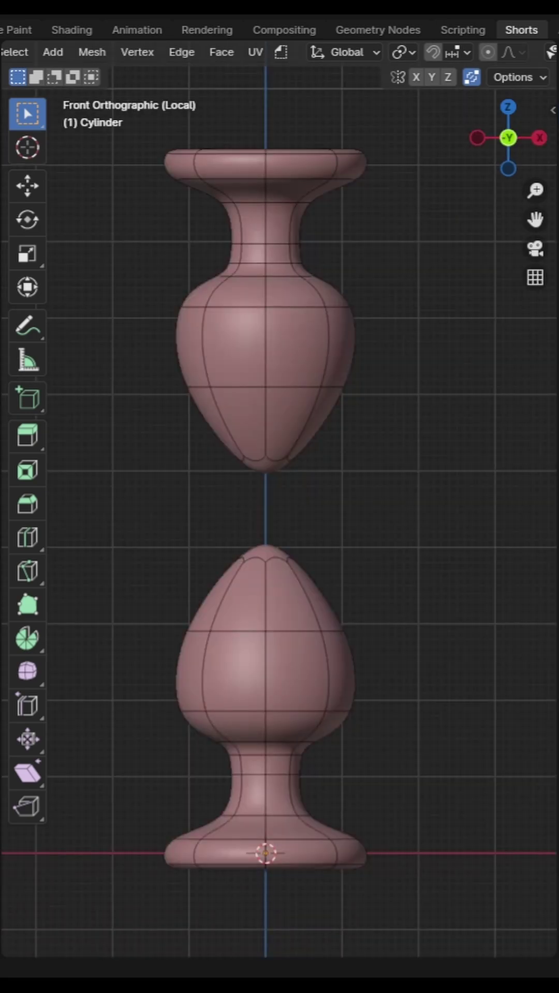
- Select the two facing end caps of the mirrored bulbs and connect them with Bridge Faces
middle_drag(414, 600, 401, 613)
click(272, 470)
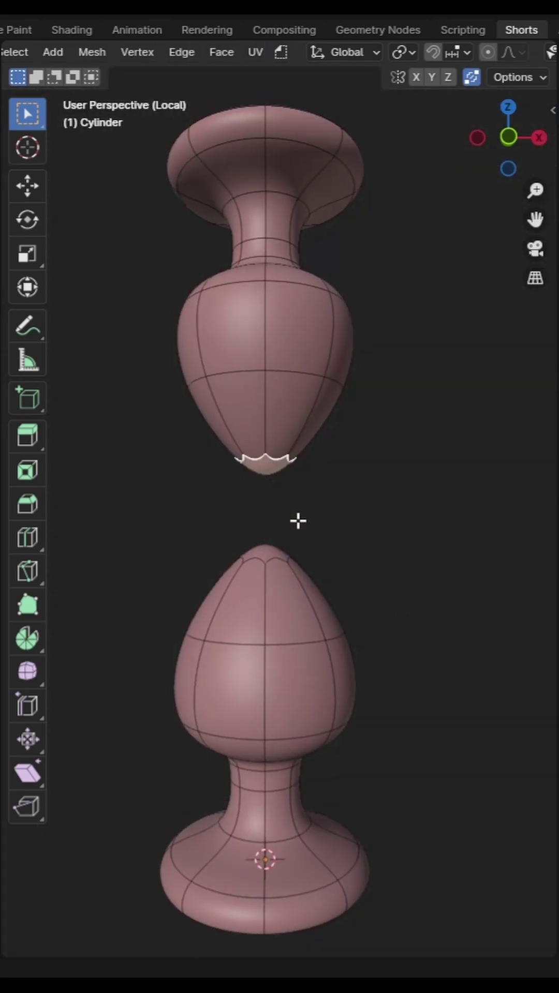
middle_drag(297, 521, 295, 572)
shift+click(263, 553)
scroll(263, 552, up, 3)
right_click(207, 554)
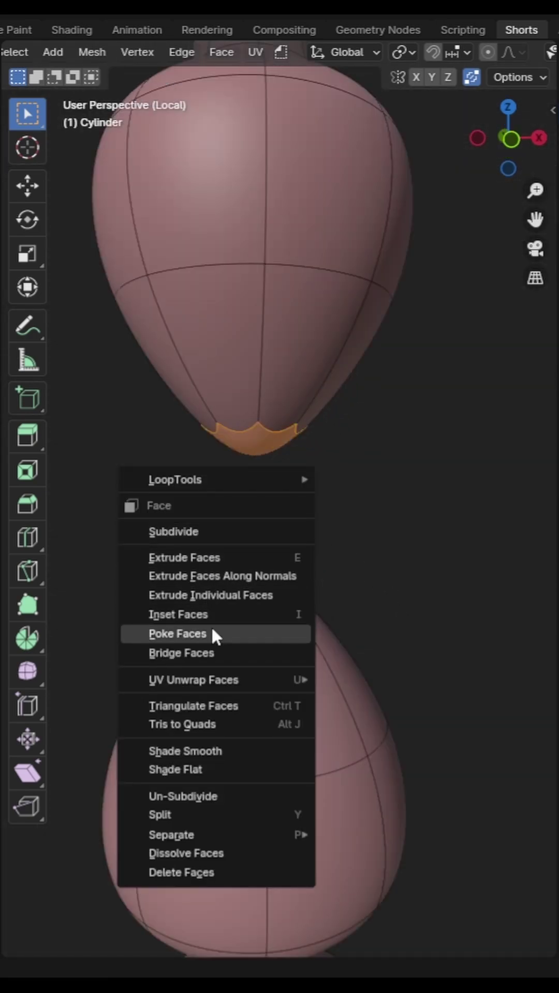
click(217, 649)
scroll(466, 619, down, 5)
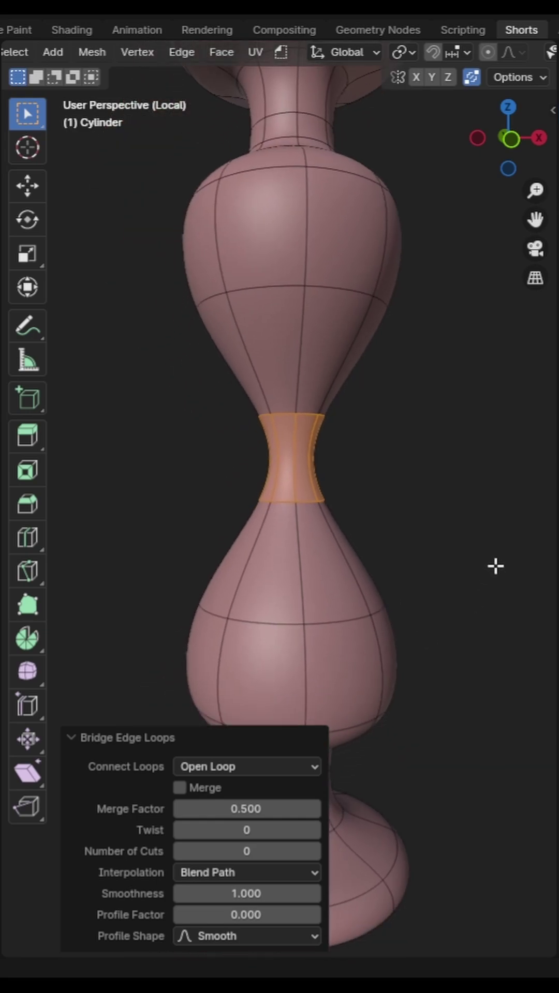
- Enable Merge for the bridge between the bulbs and toggle it to compare the merged and unmerged joins
shift+middle_drag(438, 588, 436, 563)
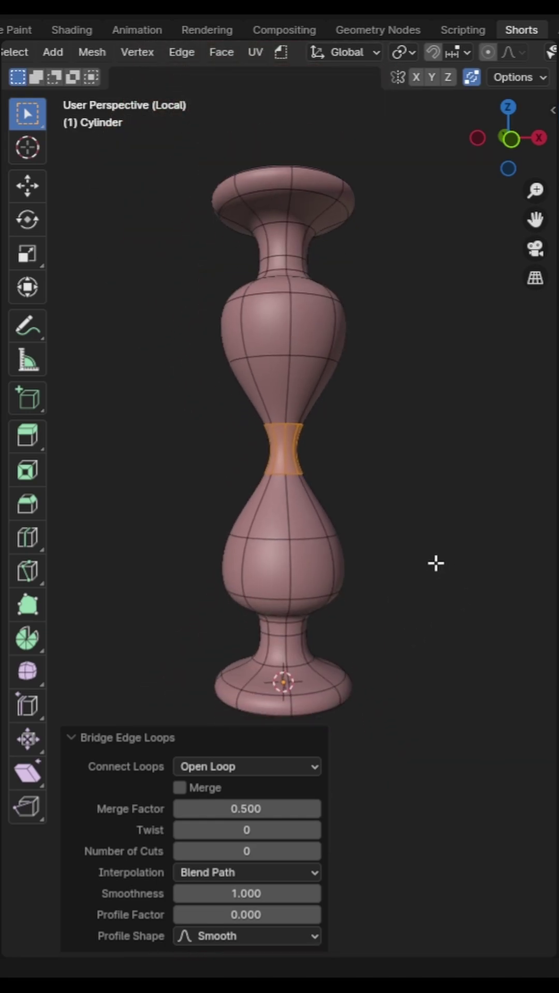
scroll(413, 704, up, 1)
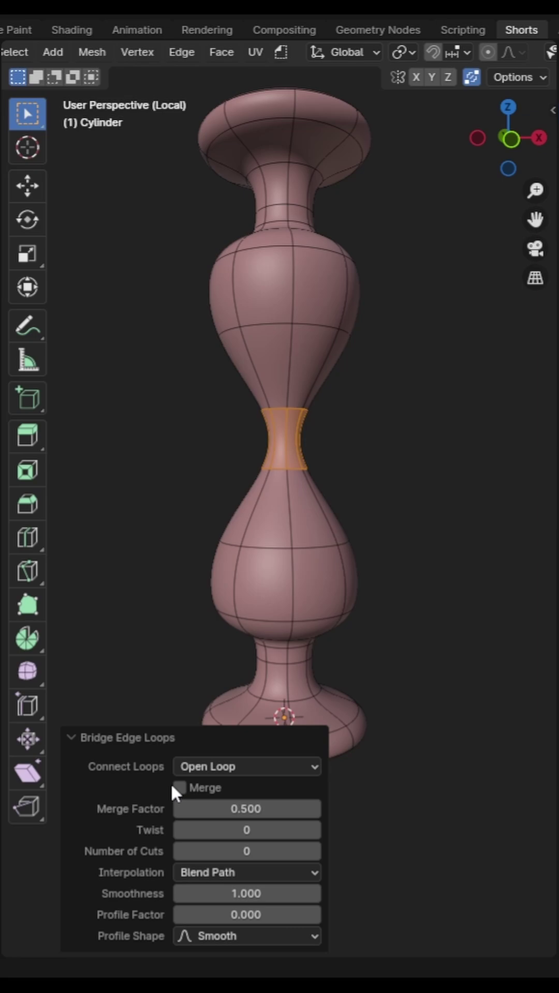
click(179, 788)
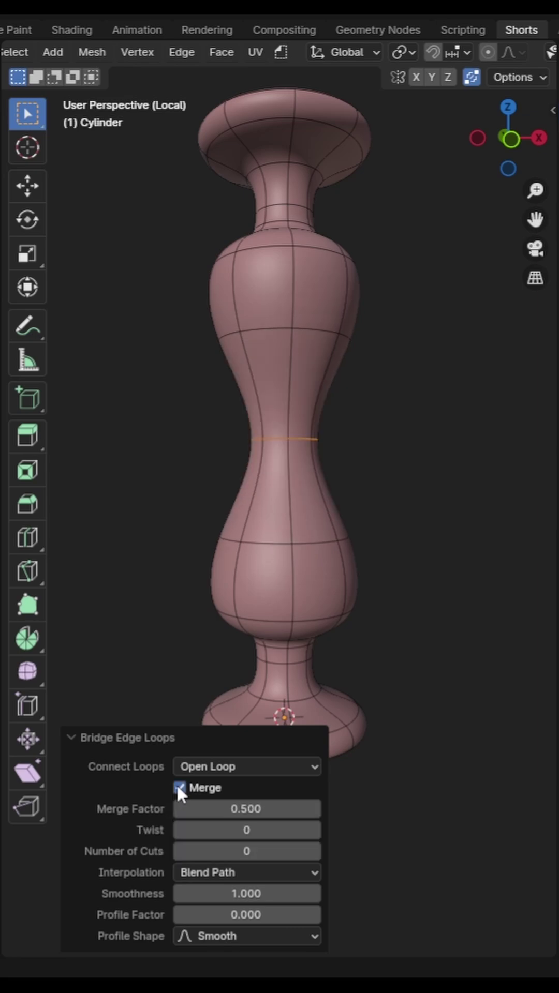
click(179, 787)
click(179, 787)
click(179, 787)
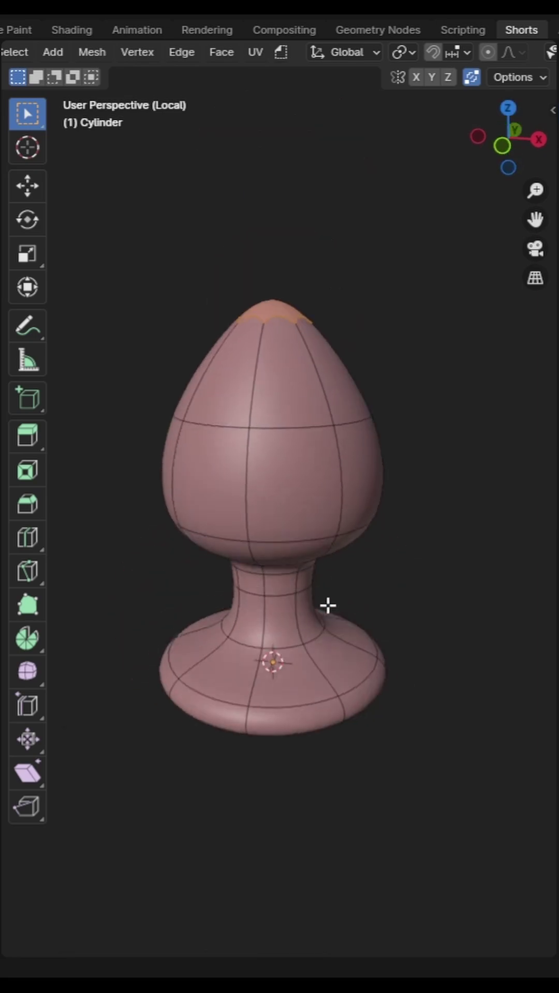
- Apply Poke Faces to the selected cap face at the tip of the single bulb
middle_drag(328, 605, 338, 680)
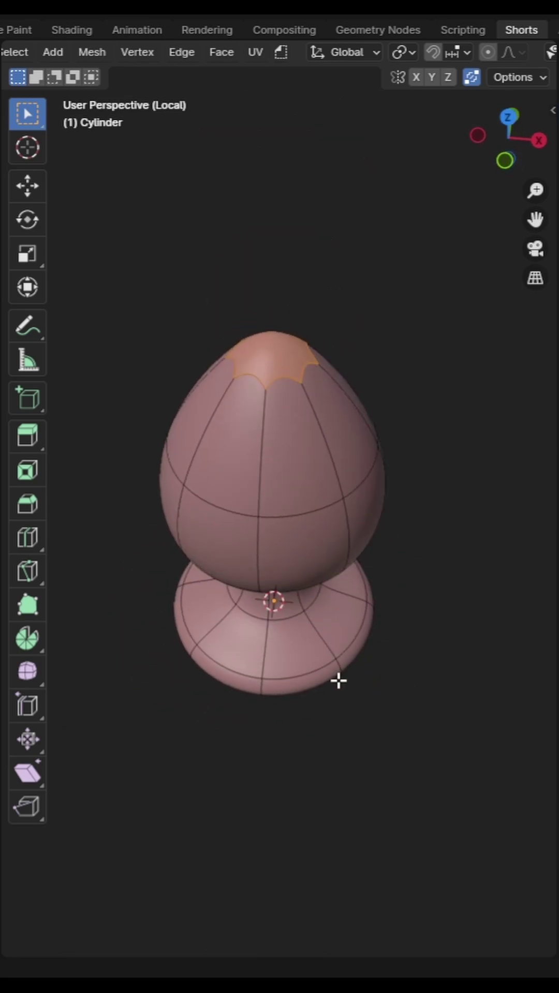
key(ctrl+f)
click(290, 380)
middle_drag(290, 380, 397, 554)
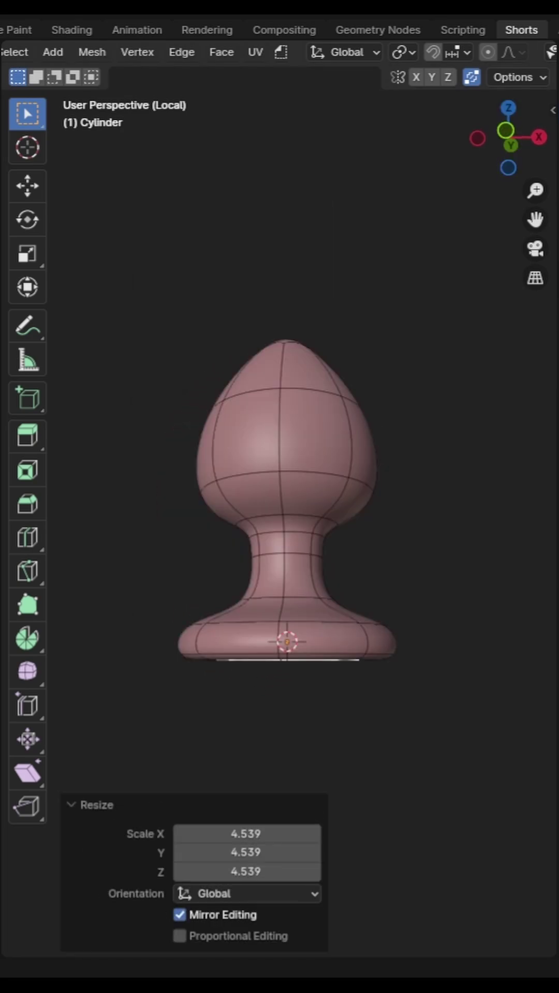
- Clear the selection, select the large n-gon on the underside of the base, and apply Poke Faces to it
middle_drag(349, 500, 320, 372)
key(alt+a)
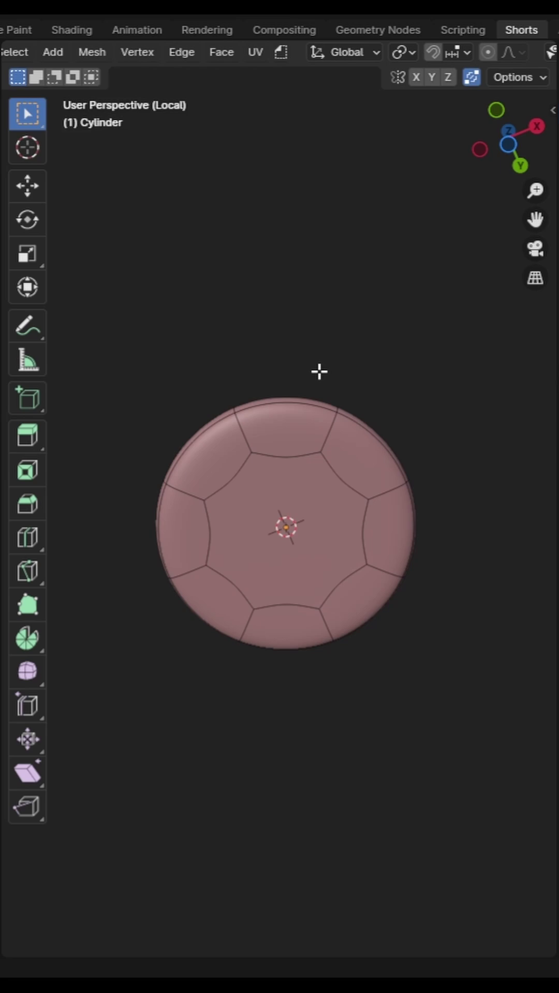
click(345, 576)
middle_drag(270, 516, 277, 538)
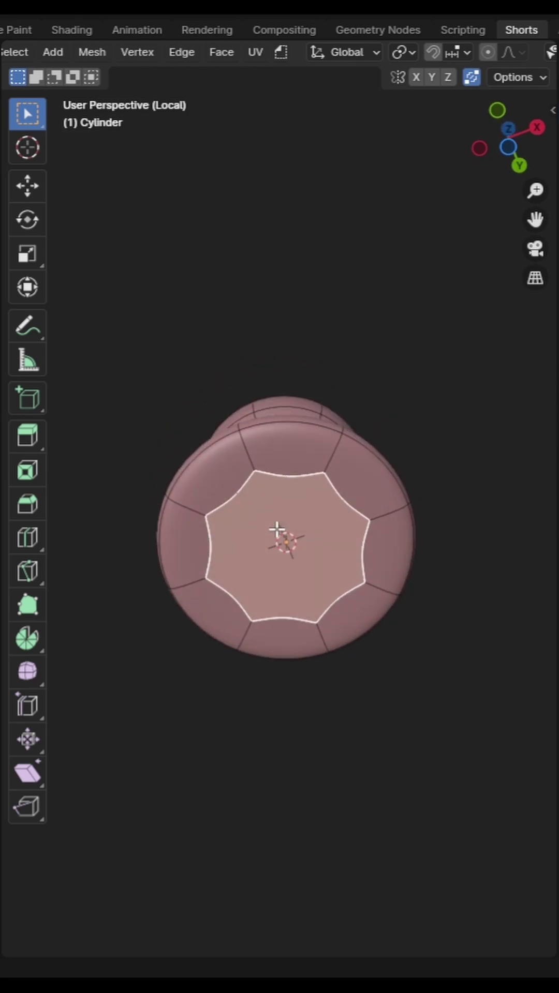
scroll(277, 538, up, 3)
right_click(274, 558)
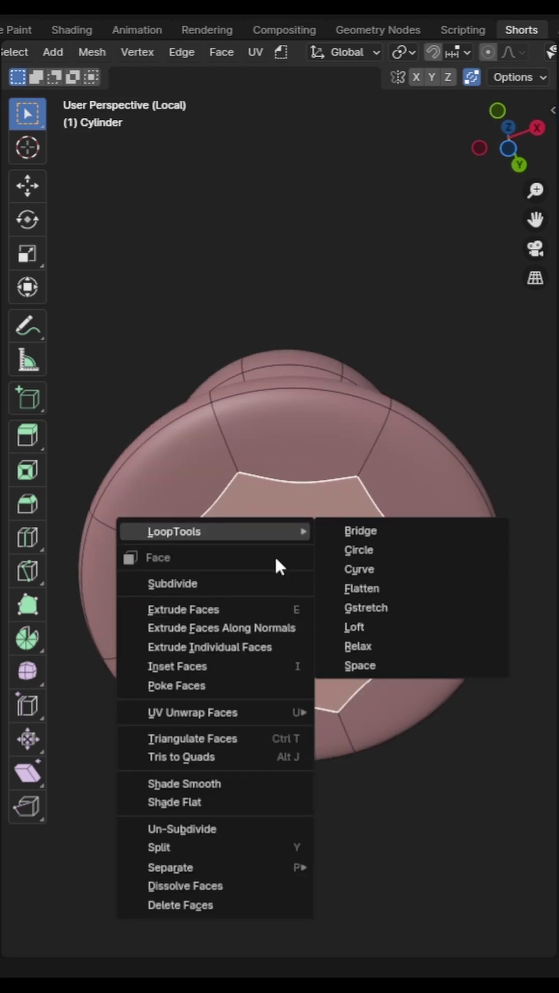
click(197, 683)
middle_drag(379, 696, 384, 667)
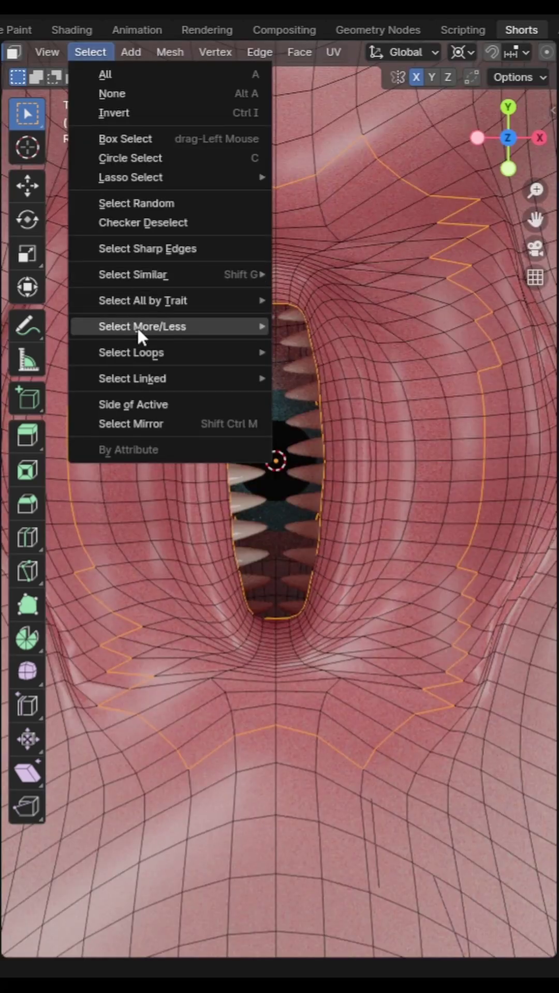
- Add the Select Boundary Loop and Origin to 3D Cursor commands to Quick Favorites and open the favorites in Object Mode
mouse_move(158, 352)
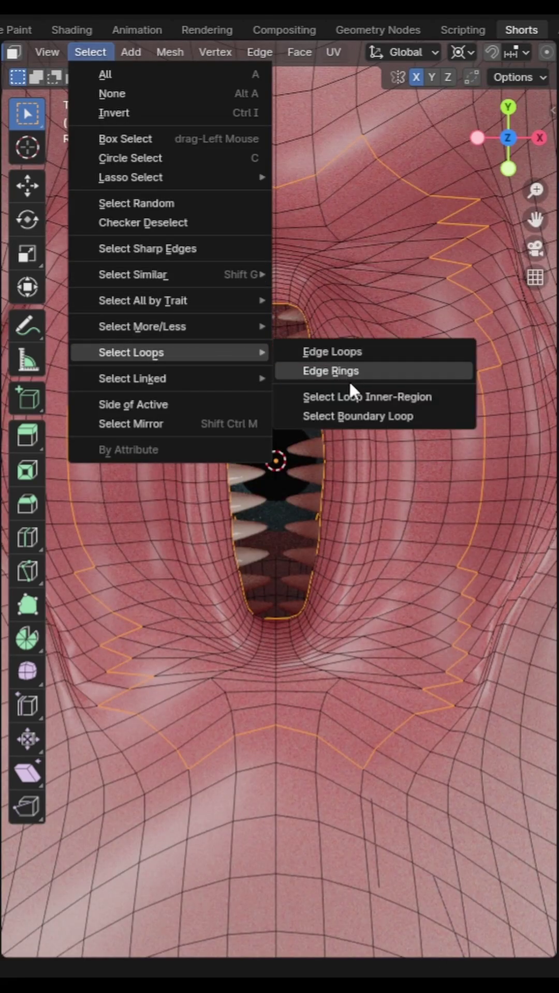
right_click(354, 415)
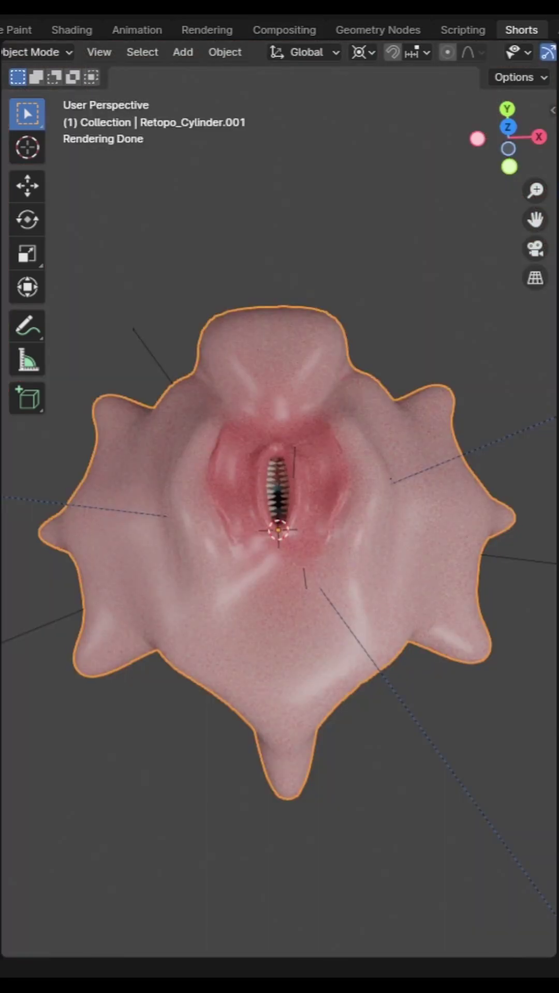
click(224, 51)
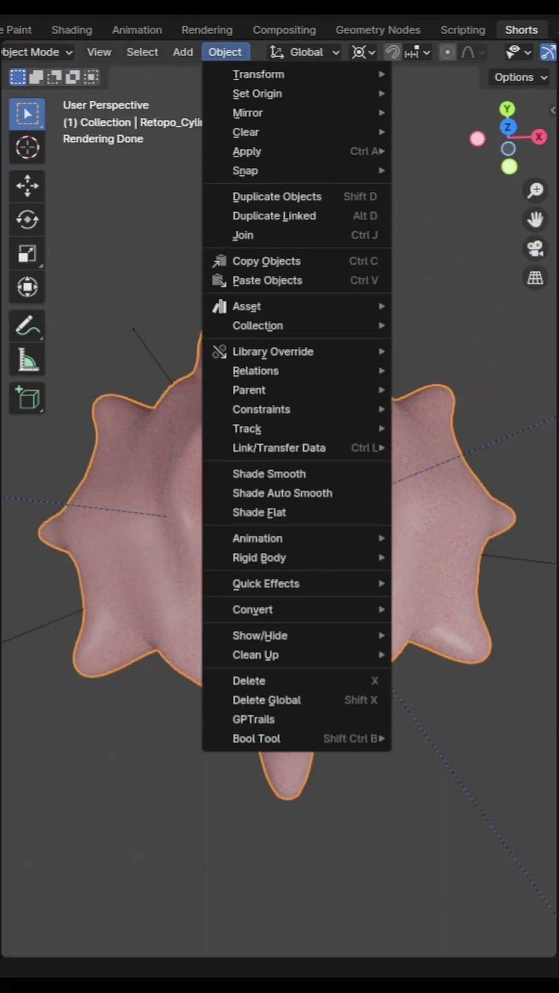
mouse_move(256, 89)
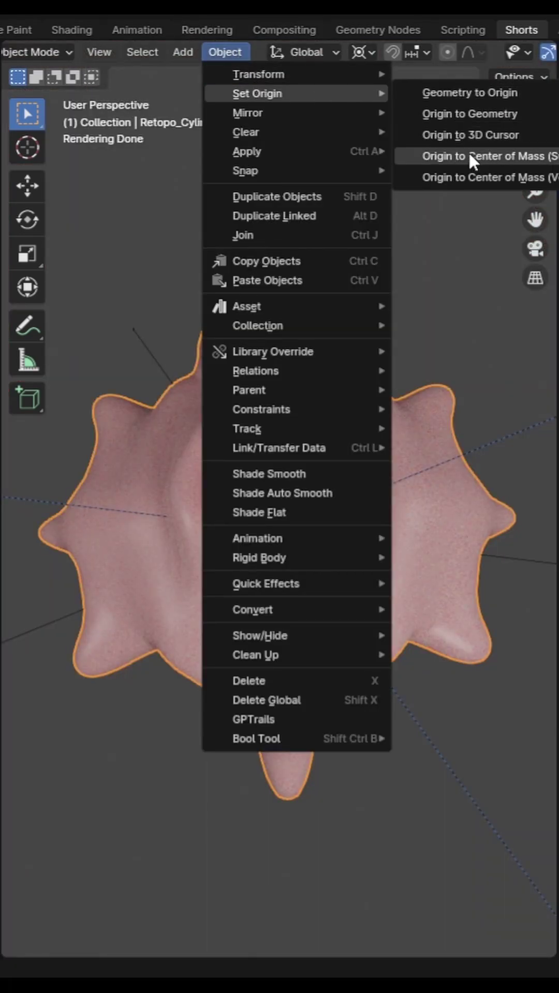
right_click(454, 136)
key(Escape)
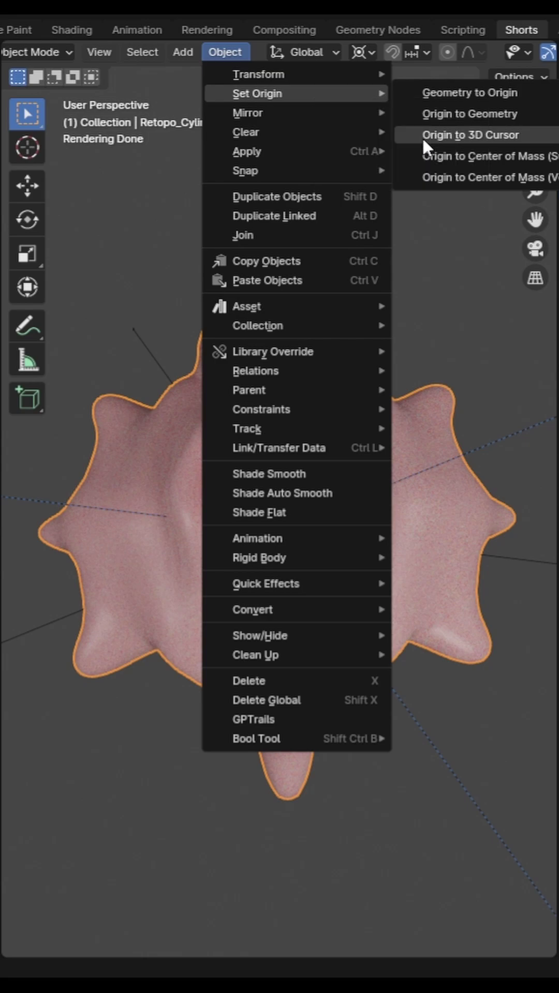
click(422, 136)
key(q)
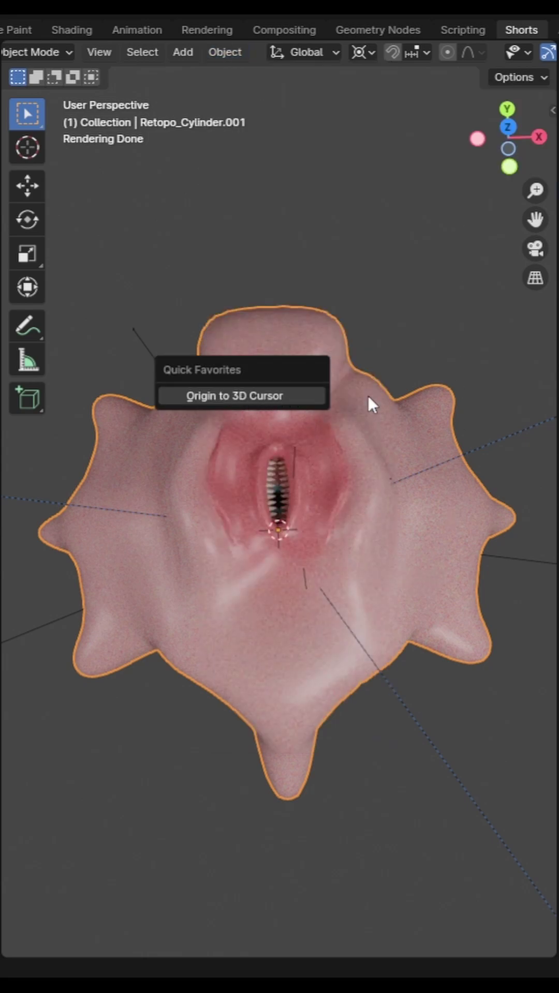
- Switch the creature mesh to Edit Mode and open Quick Favorites there
key(ctrl+Tab)
click(294, 368)
key(q)
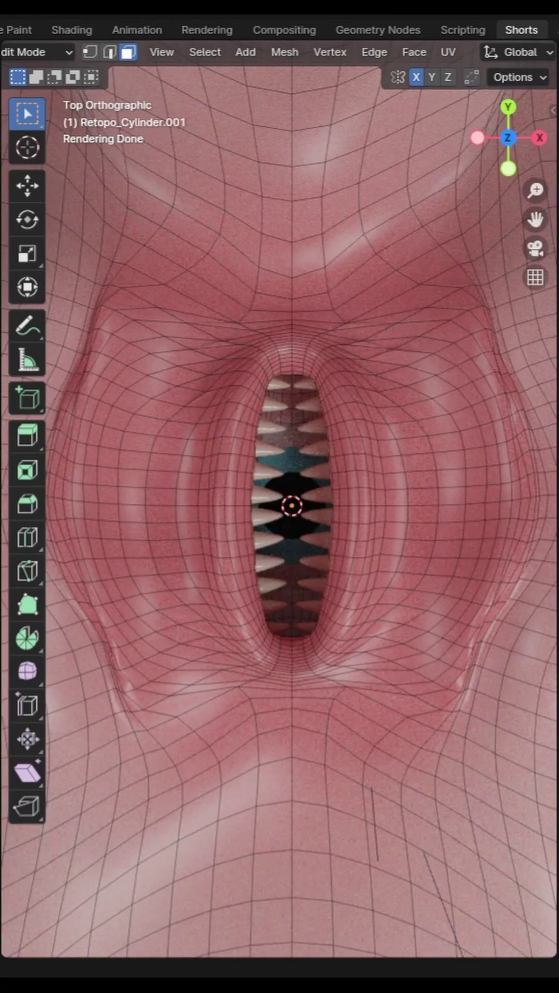
- Select a filled patch of faces on one side of the mouth and mirror the selection across X with Extend enabled
click(466, 439)
ctrl+shift+click(403, 564)
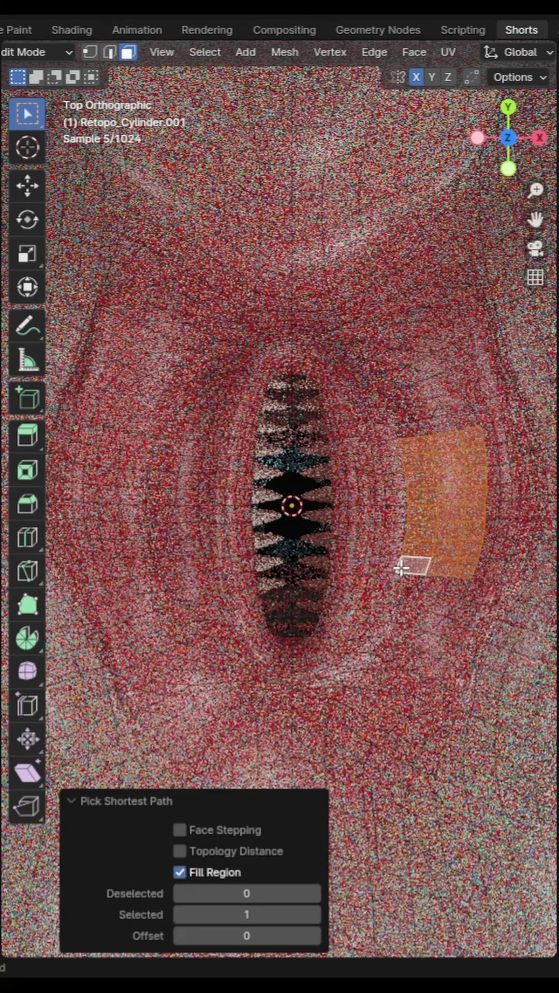
key(ctrl+shift+m)
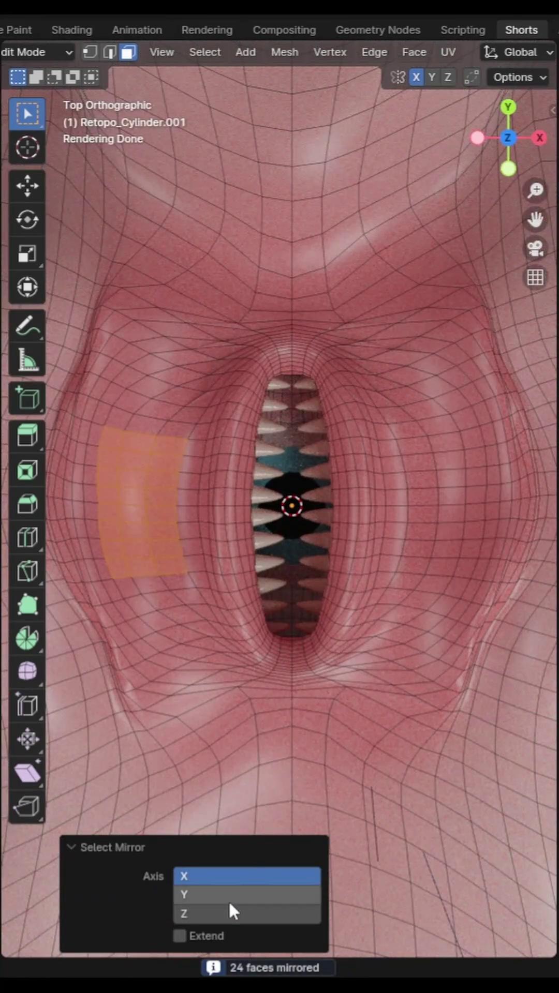
click(187, 937)
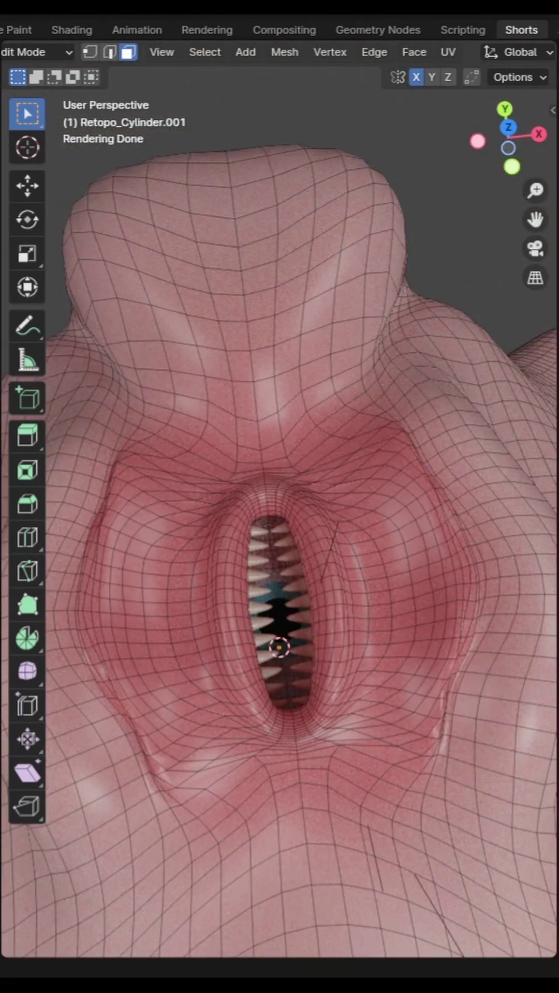
- Select the creature's whole mesh, apply To Sphere with a factor of 1, and clear the selection
scroll(279, 585, down, 4)
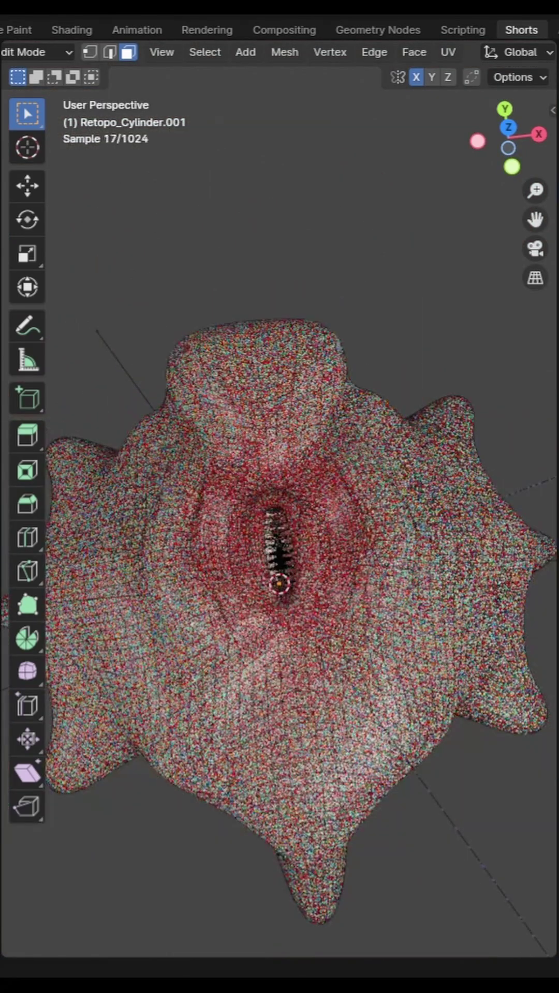
middle_drag(225, 652, 264, 589)
scroll(257, 645, down, 2)
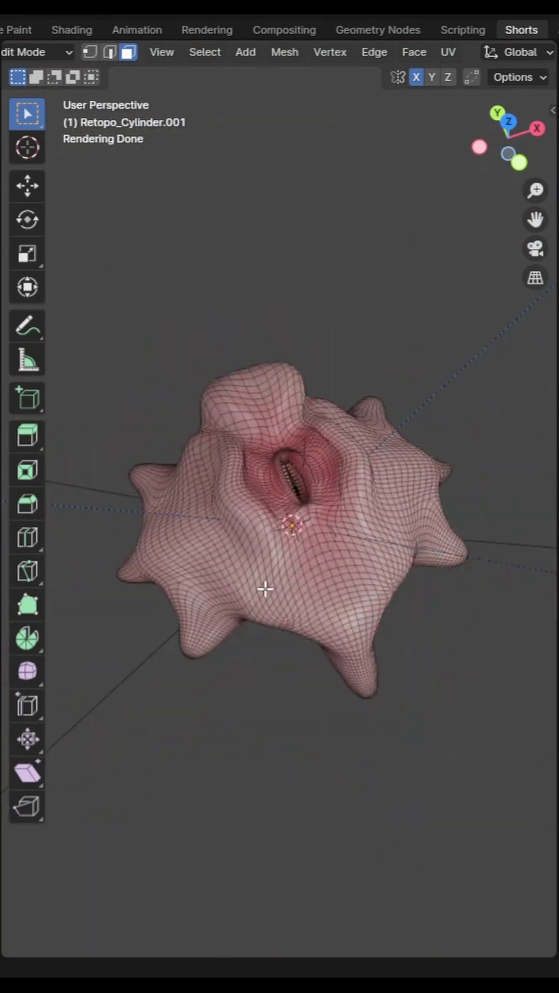
key(a)
key(shift+alt+s)
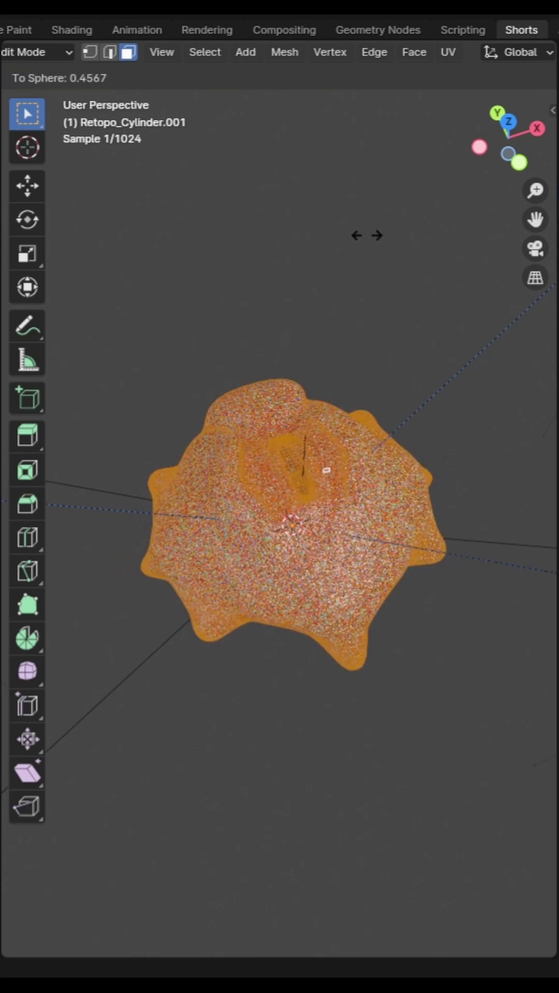
click(72, 540)
scroll(332, 561, up, 4)
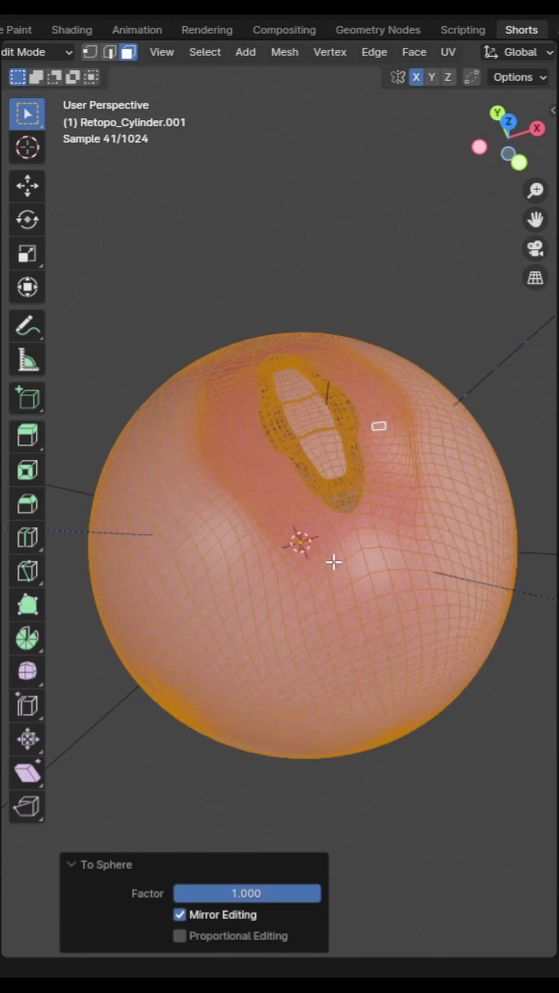
key(alt+a)
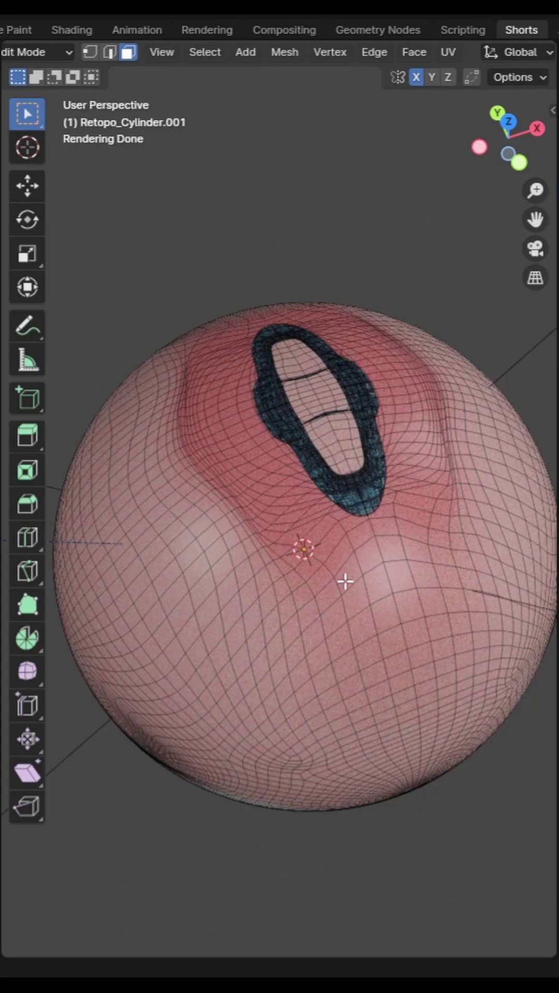